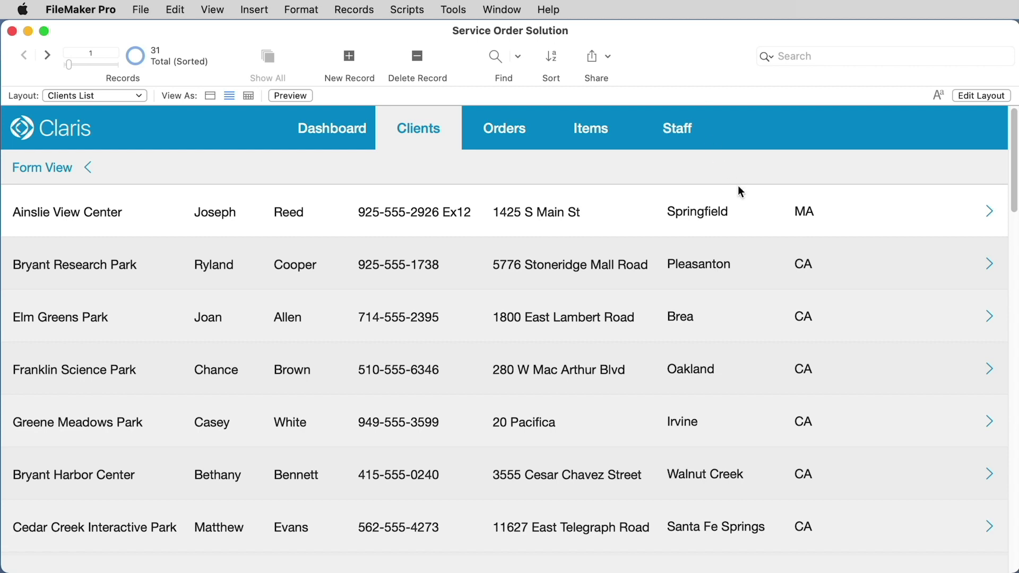
# Find matching records for the Springfield City value, giving 5 of 31 clients.
pyautogui.click(740, 212)
pyautogui.rightClick(740, 212)
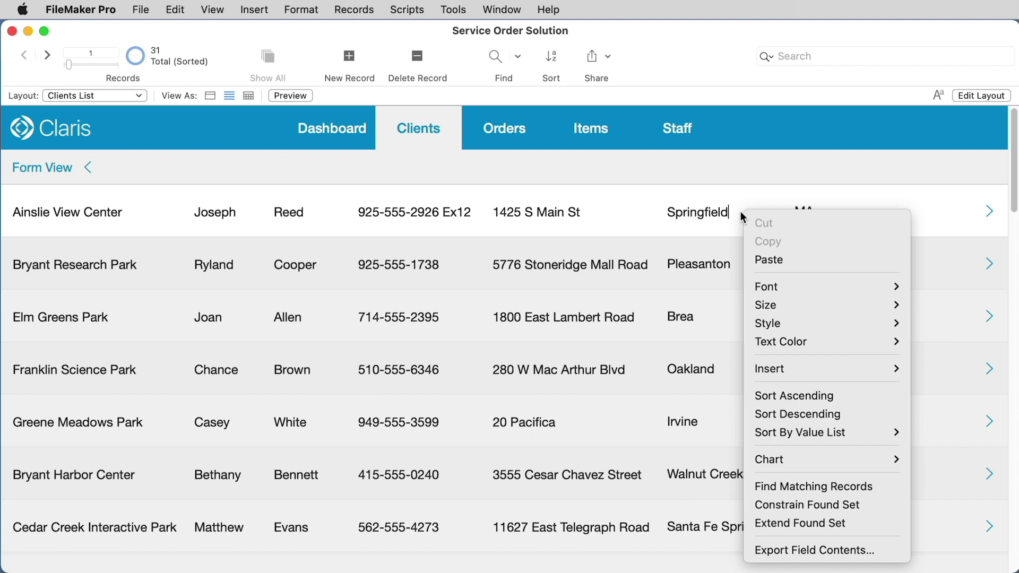
pyautogui.click(882, 484)
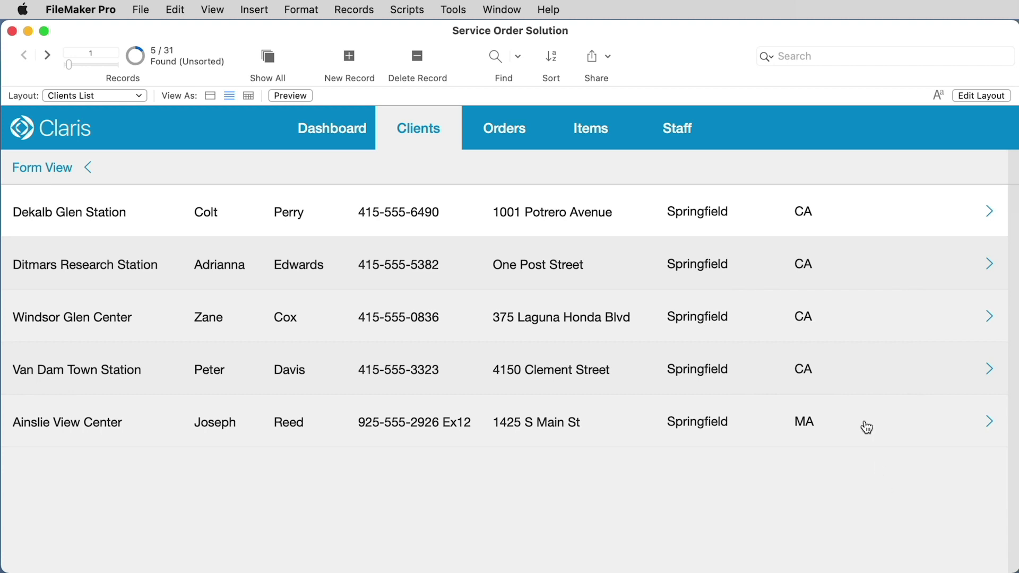
pyautogui.click(812, 419)
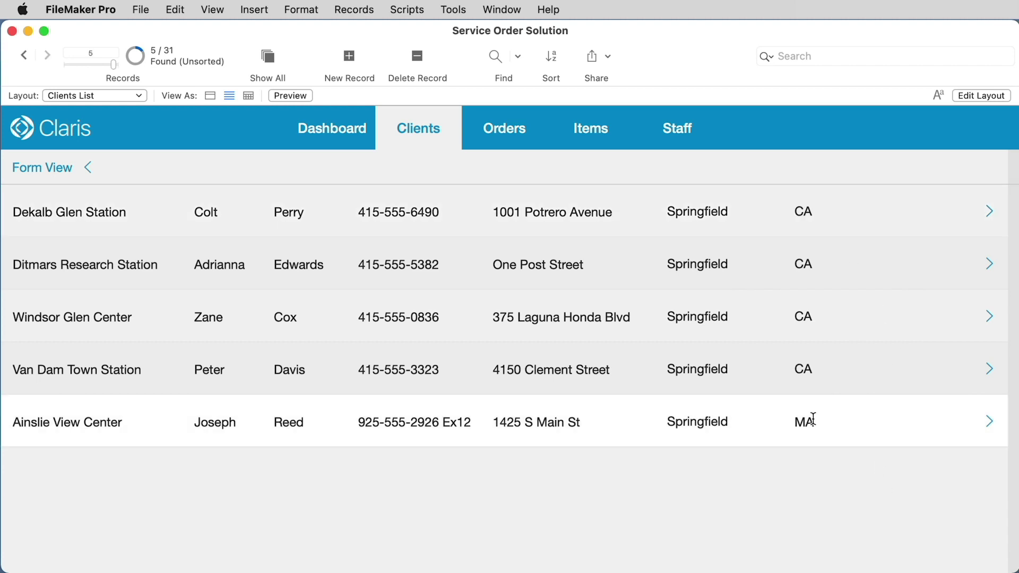
pyautogui.click(826, 458)
# Constrain the Springfield found set to records with State CA.
pyautogui.rightClick(821, 209)
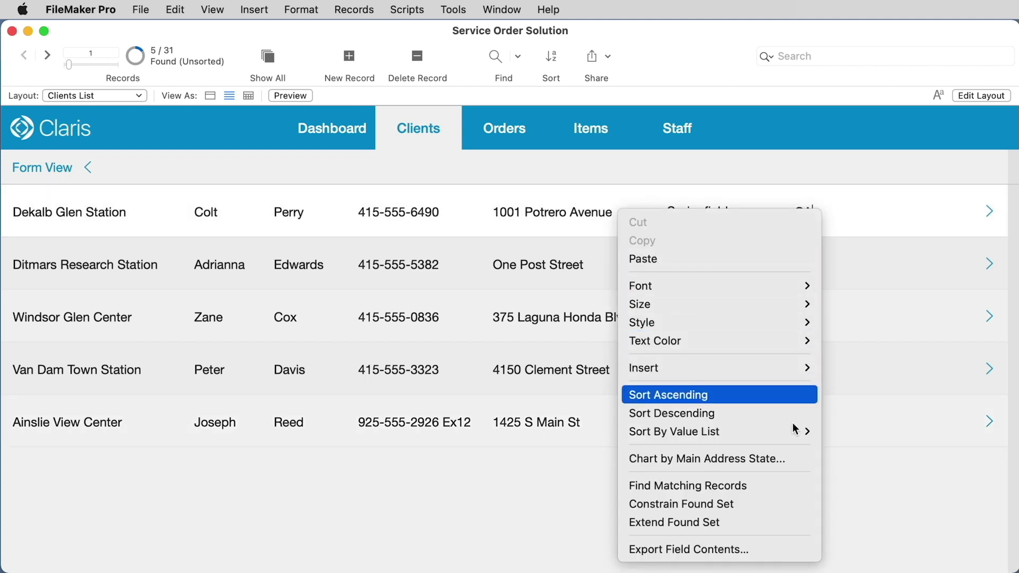
pyautogui.click(770, 506)
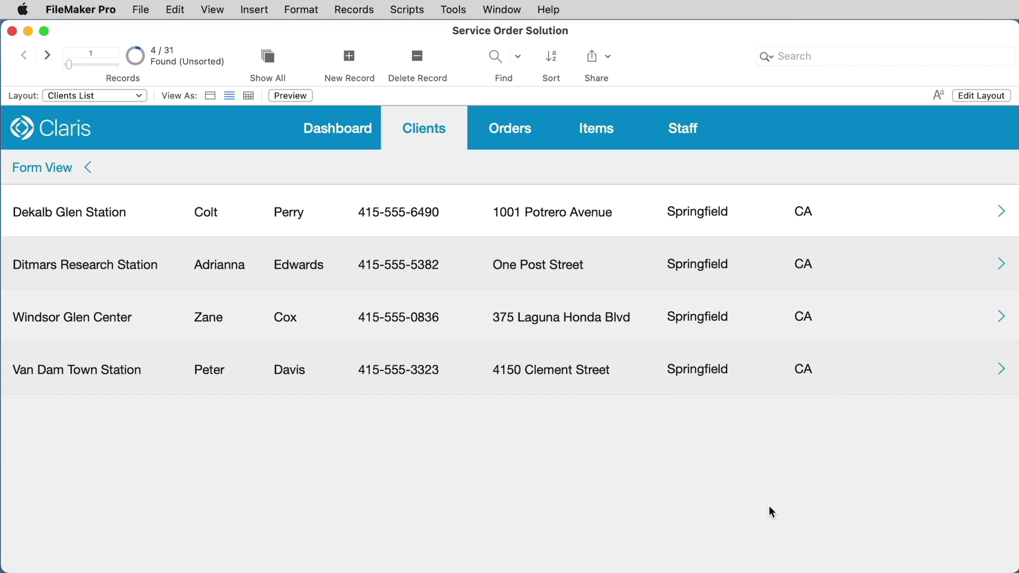
# Show all 31 client records again via Show All.
pyautogui.click(271, 60)
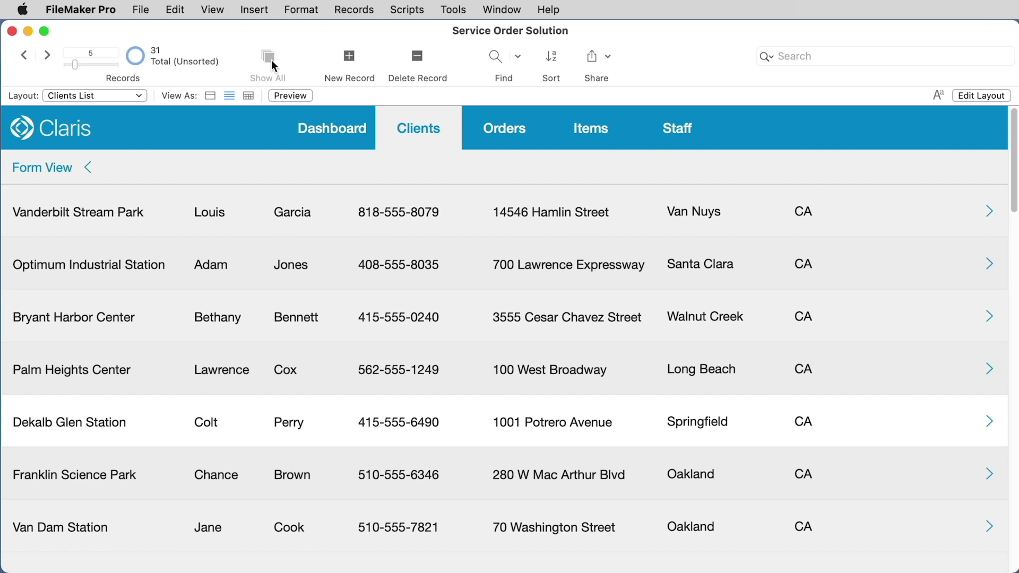
pyautogui.click(350, 11)
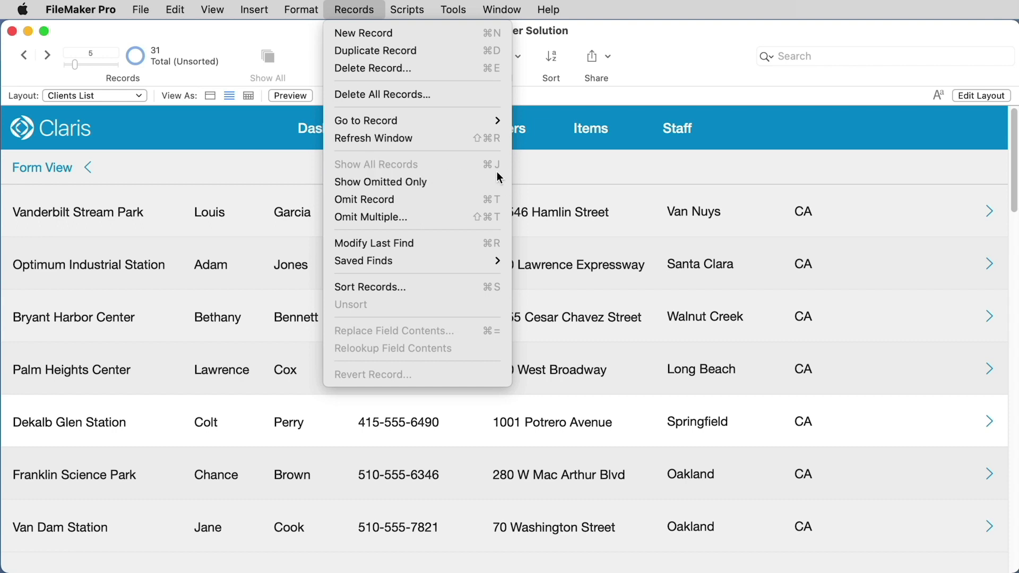
pyautogui.click(219, 32)
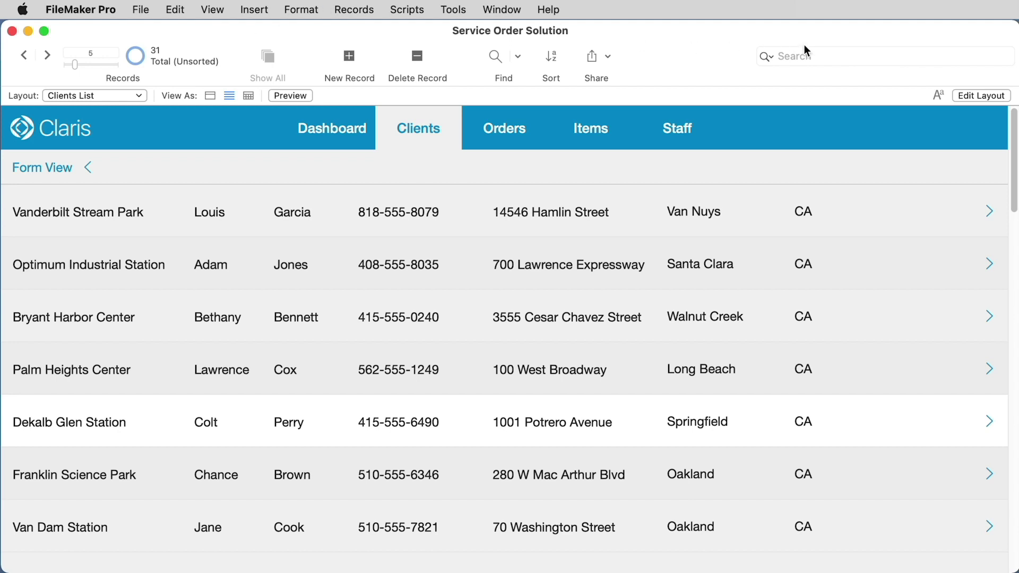
# Run a Quick Find for 'lawrence', narrowing the list to 3 of 31 clients.
pyautogui.click(849, 56)
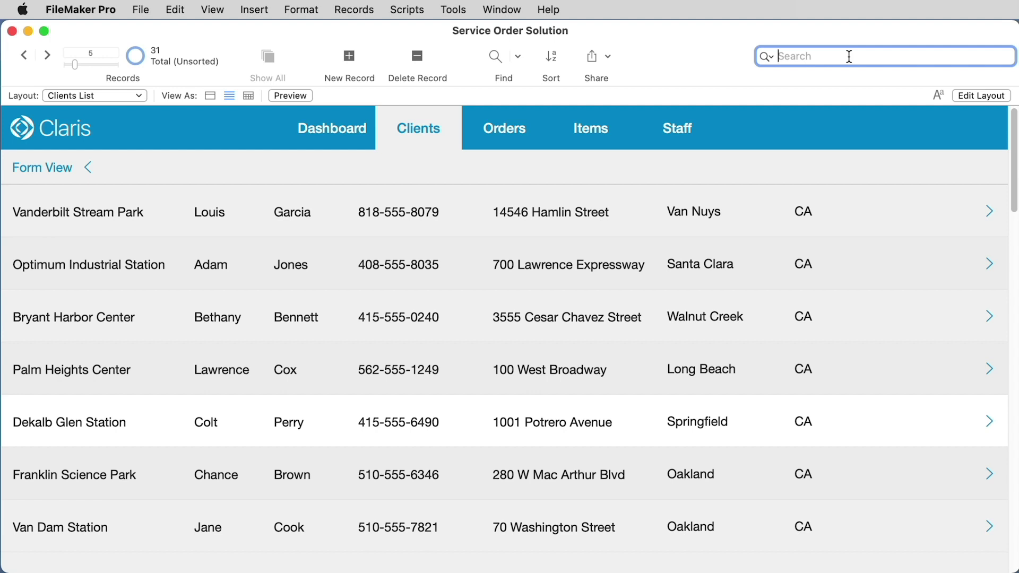
pyautogui.write('la')
pyautogui.write('wrence')
pyautogui.press('Return')
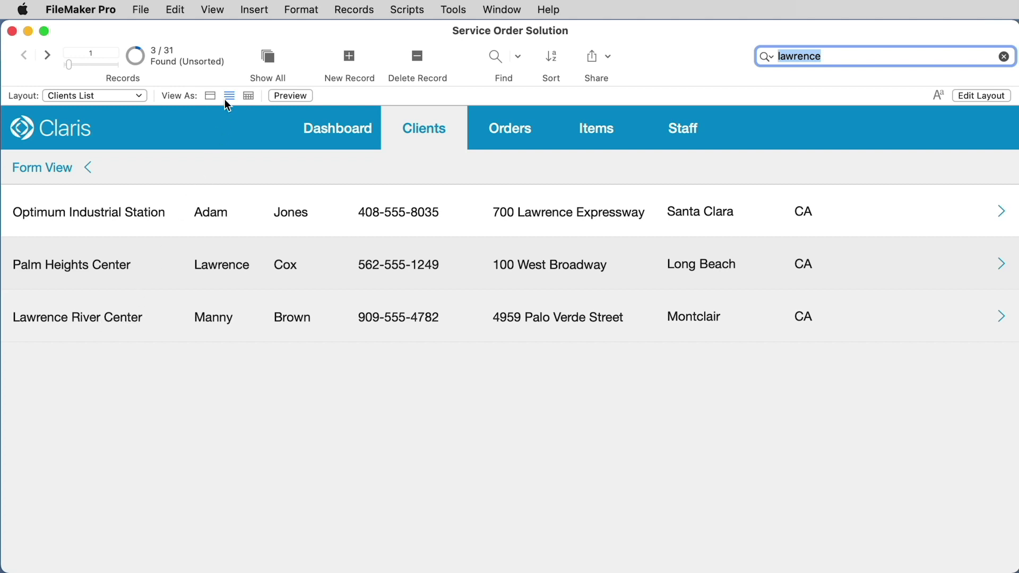
# Enter Layout mode and select the street address field with the Inspector shown.
pyautogui.click(211, 13)
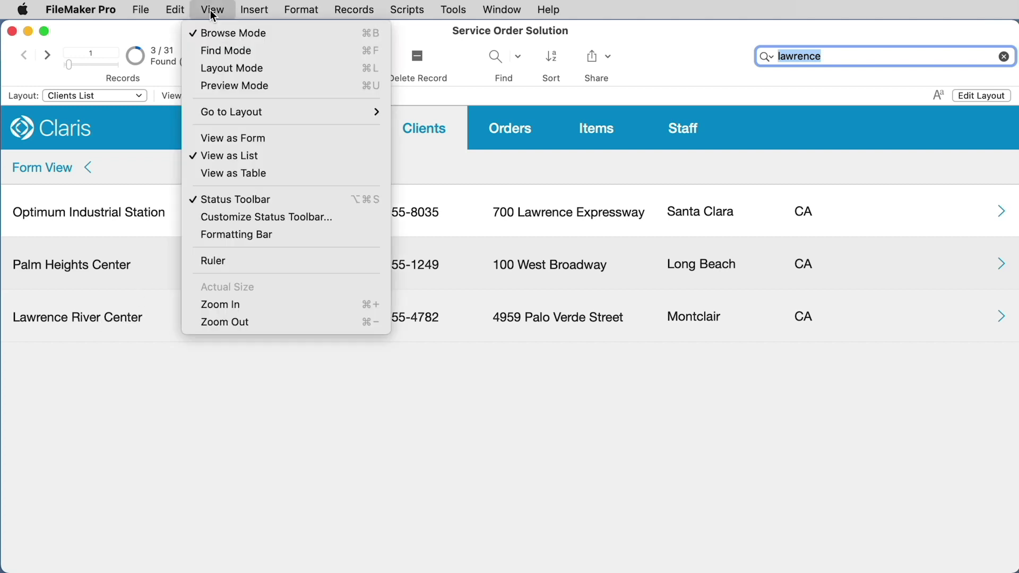
pyautogui.click(240, 66)
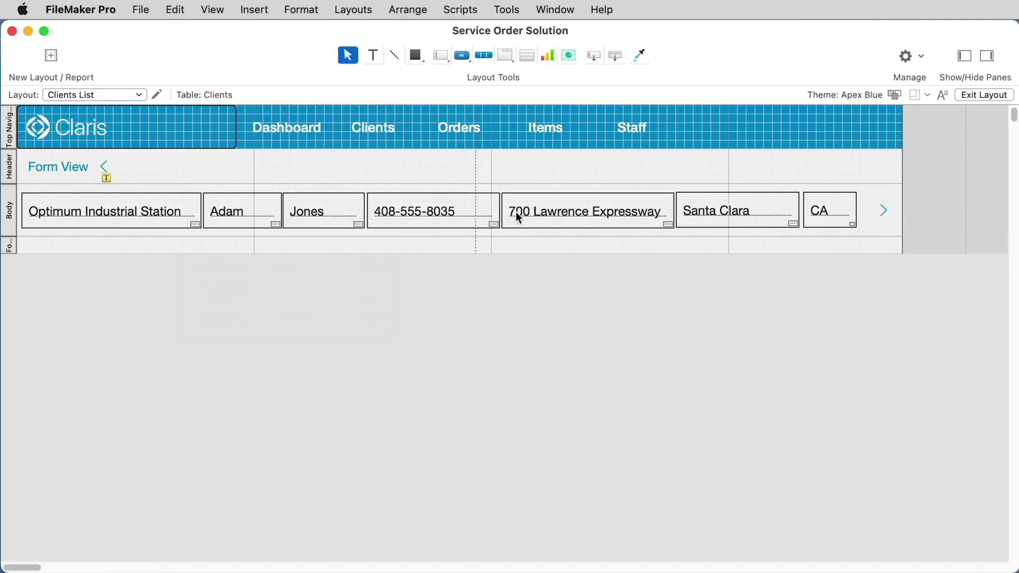
pyautogui.click(558, 216)
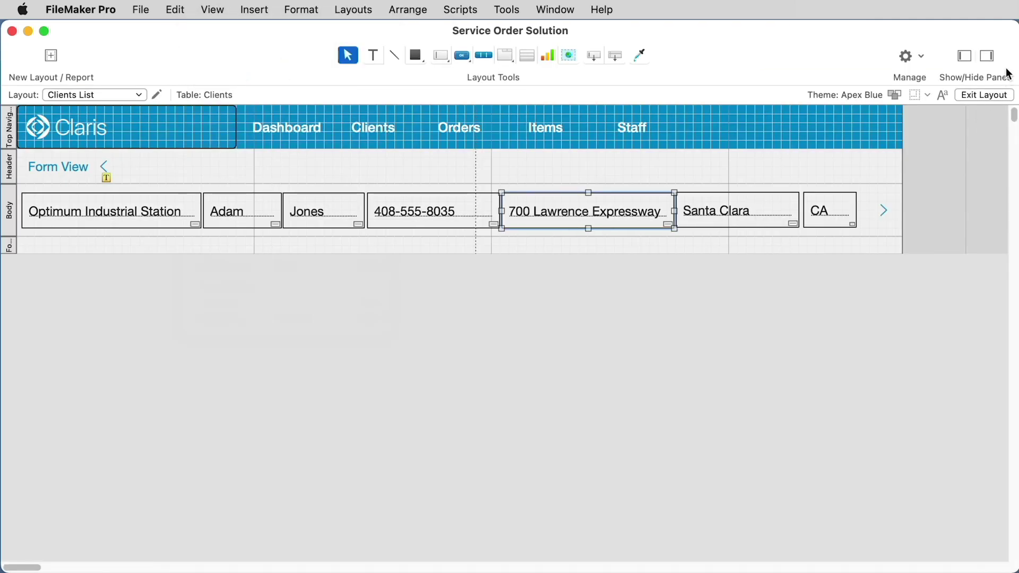
pyautogui.click(988, 58)
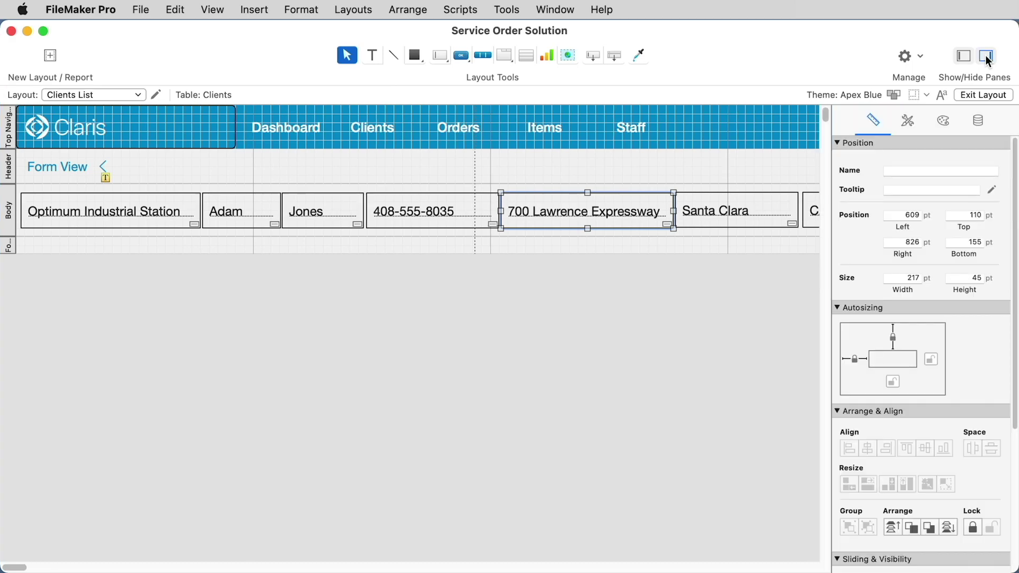
# In the Inspector Data settings, toggle Include field for Quick Find off and back on for the address field.
pyautogui.click(979, 121)
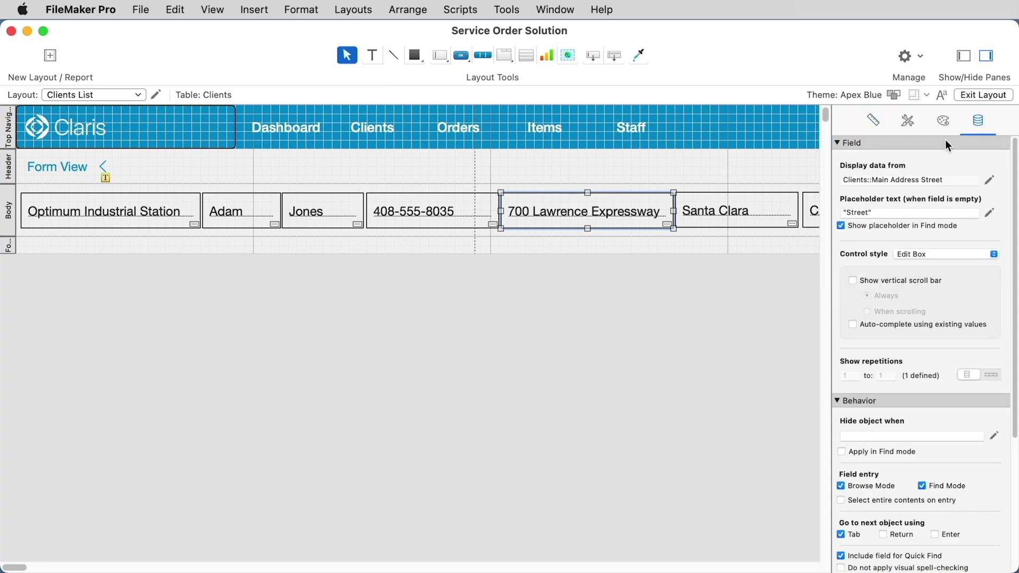
pyautogui.click(837, 142)
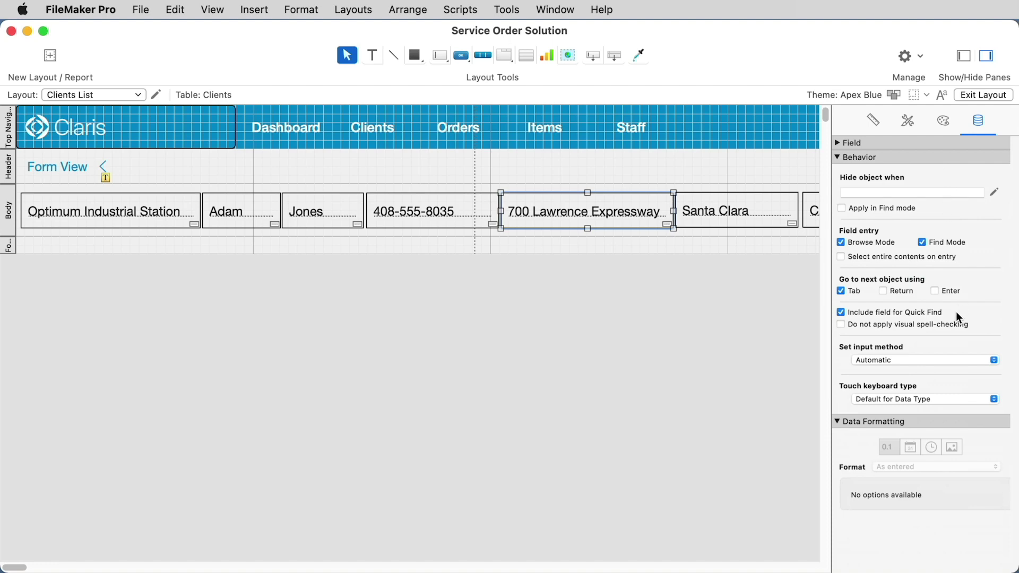
pyautogui.click(841, 313)
pyautogui.click(840, 313)
# Show Quick Find indicators on the layout fields and deselect the address field.
pyautogui.click(212, 11)
pyautogui.moveTo(292, 251)
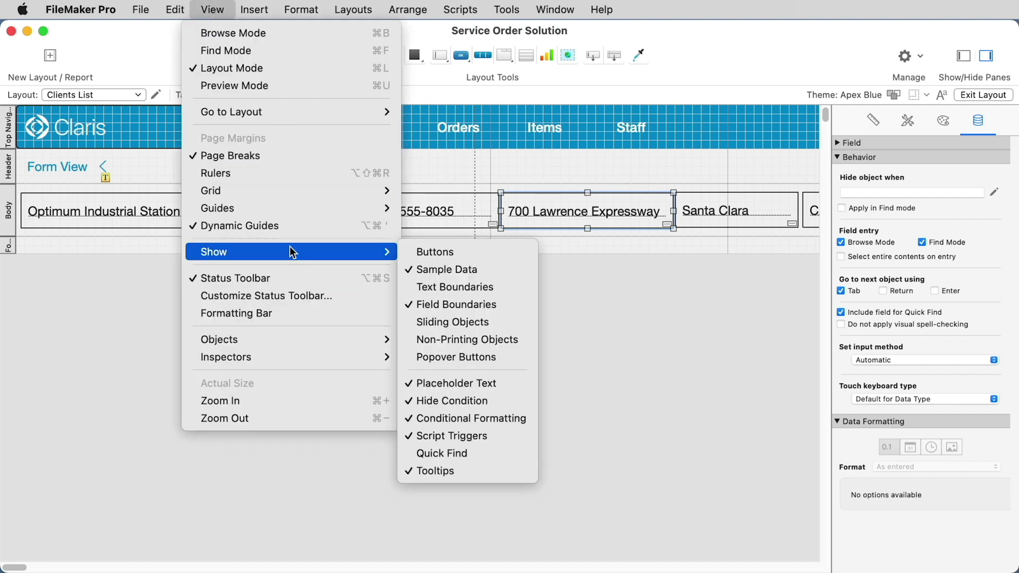
pyautogui.click(495, 453)
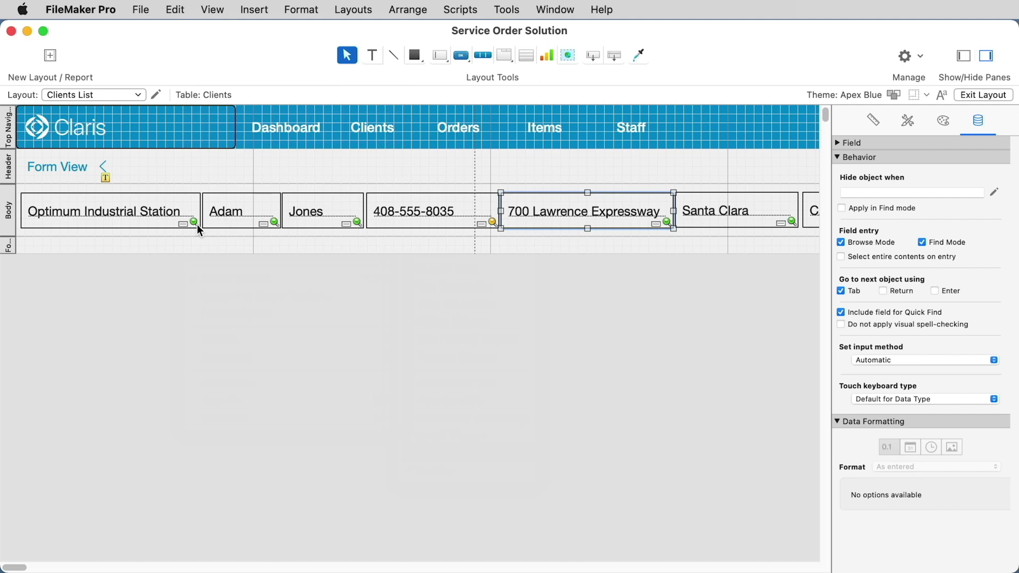
pyautogui.click(719, 231)
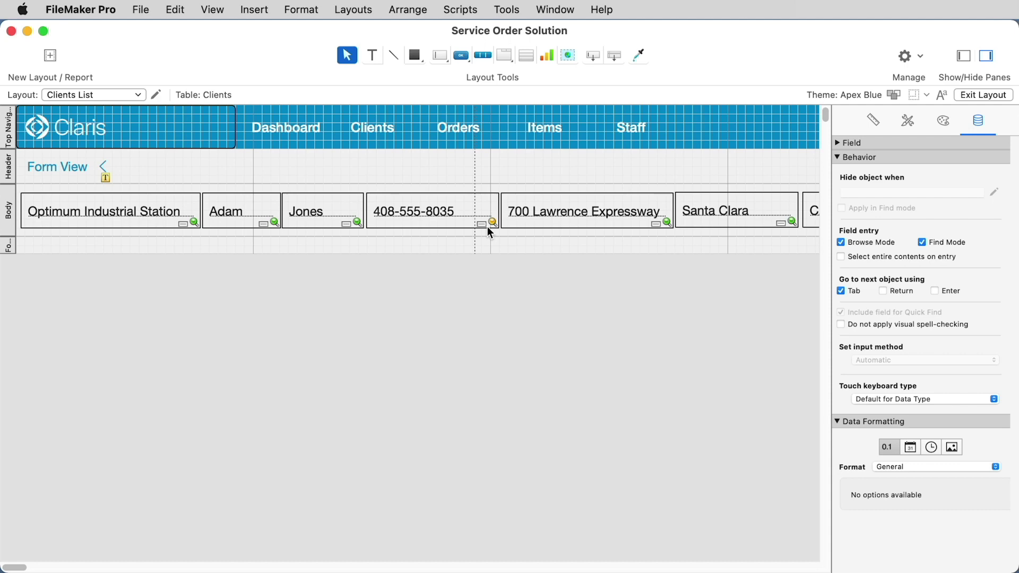
# Exclude the phone number field from Quick Find.
pyautogui.click(463, 214)
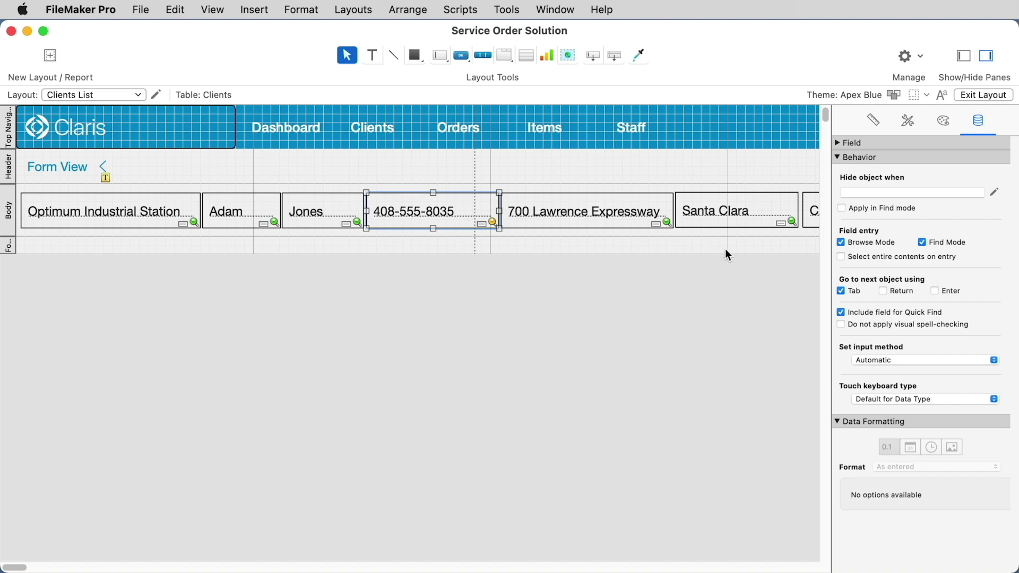
pyautogui.click(841, 314)
# Return to Browse mode and save the layout changes.
pyautogui.click(211, 10)
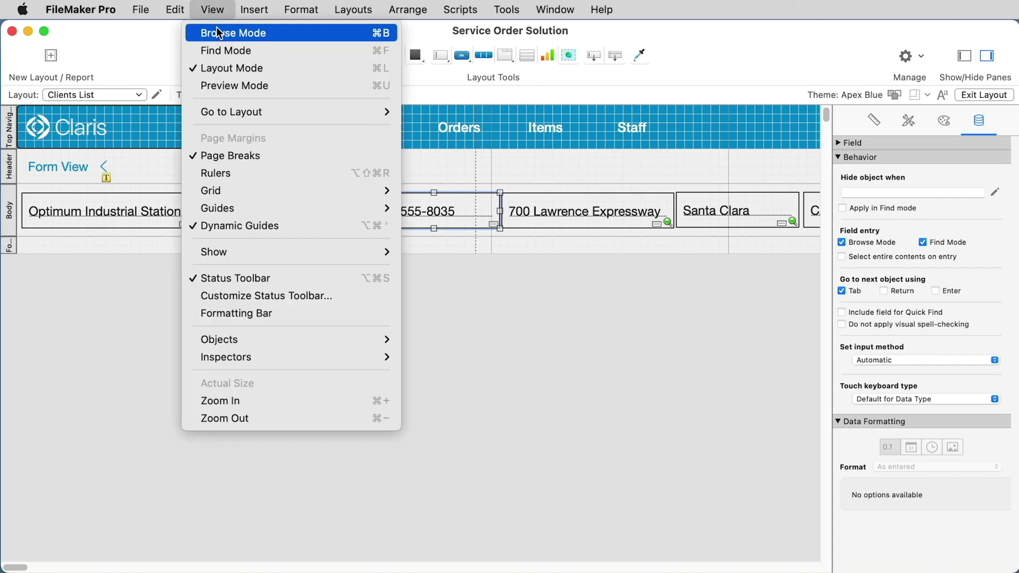
pyautogui.click(217, 33)
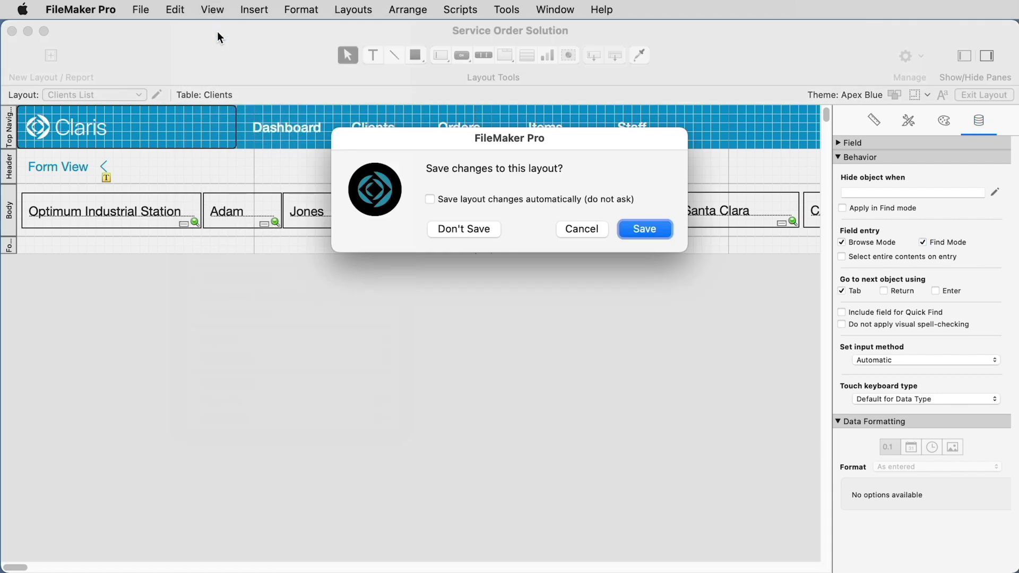
pyautogui.click(643, 231)
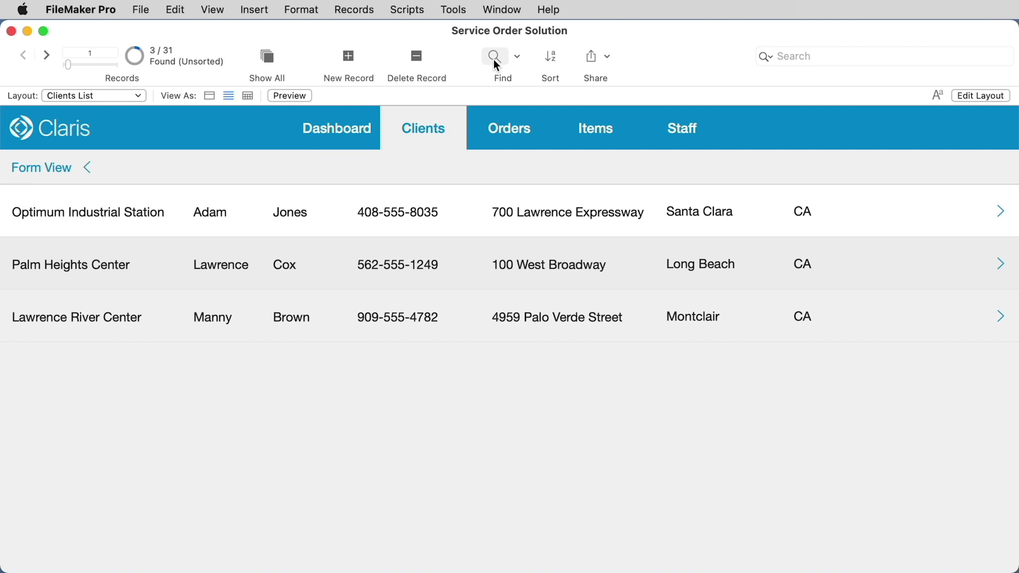
# Enter Find mode and begin a city criterion in the City field.
pyautogui.click(213, 10)
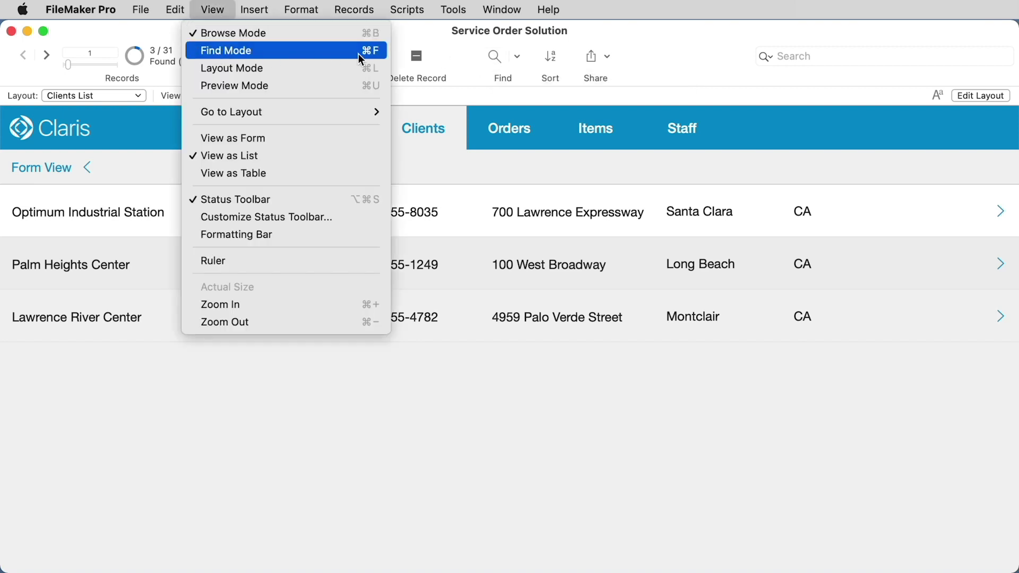
pyautogui.click(494, 55)
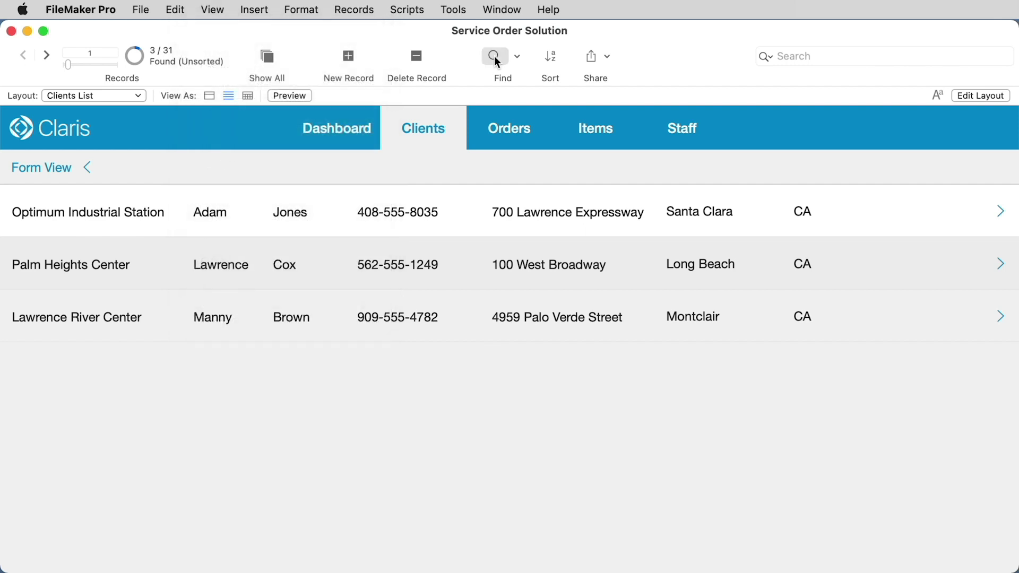
pyautogui.click(494, 55)
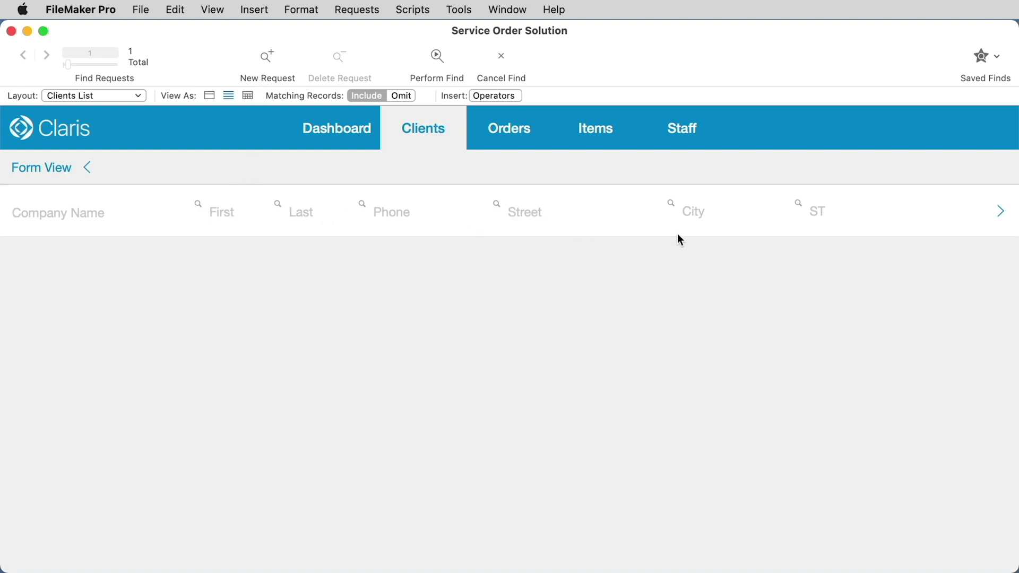
pyautogui.click(690, 214)
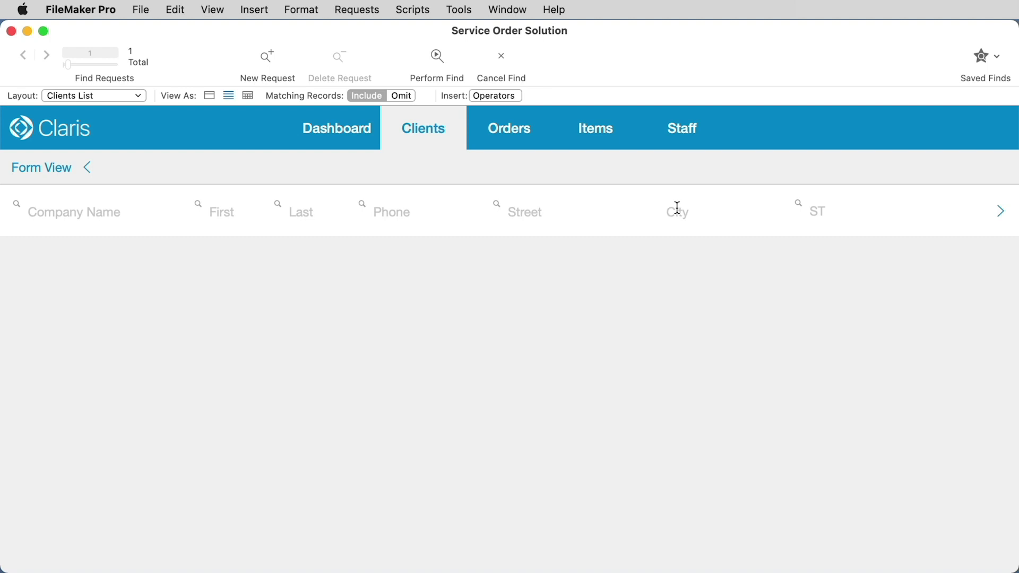
pyautogui.write('Sapri')
pyautogui.write('ngfield')
# Perform the find for City Springfield (5 of 31), then start a new find request.
pyautogui.click(348, 9)
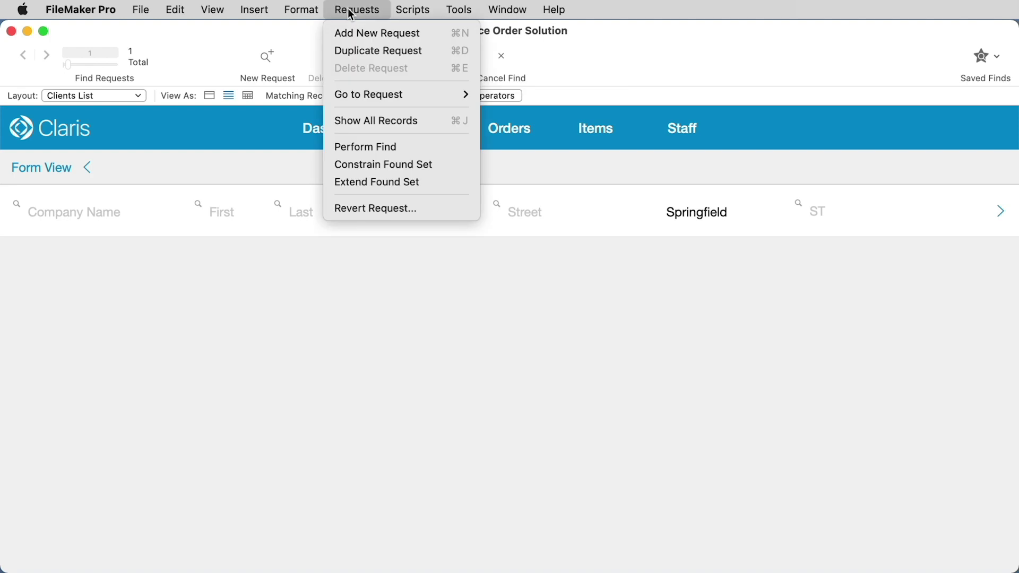
pyautogui.click(349, 11)
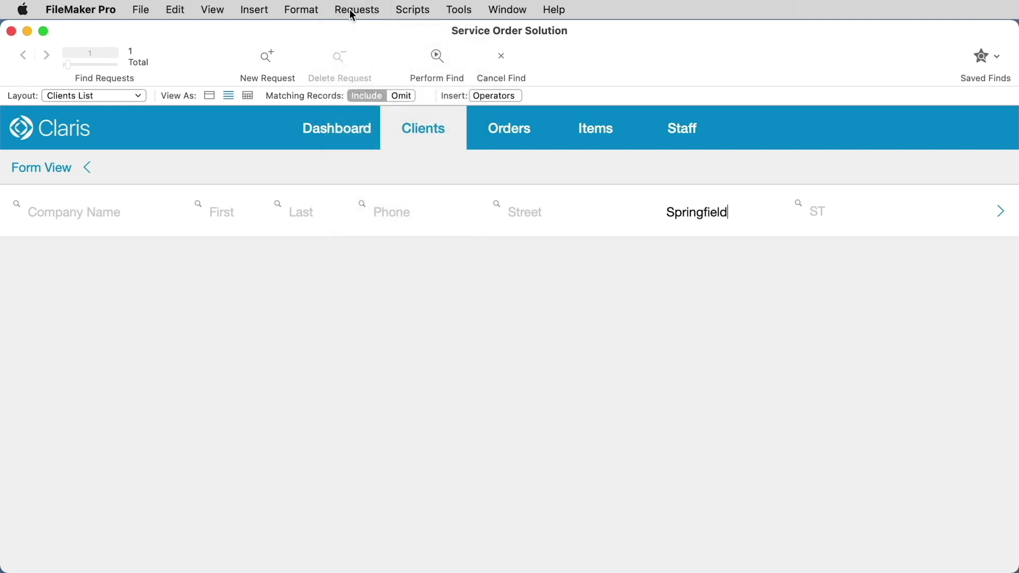
pyautogui.click(436, 54)
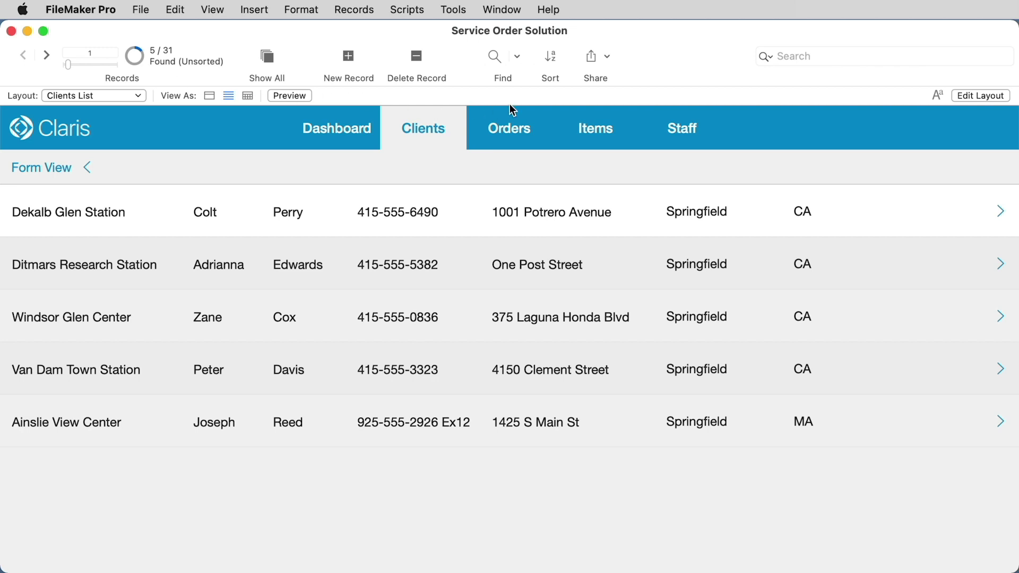
pyautogui.click(495, 57)
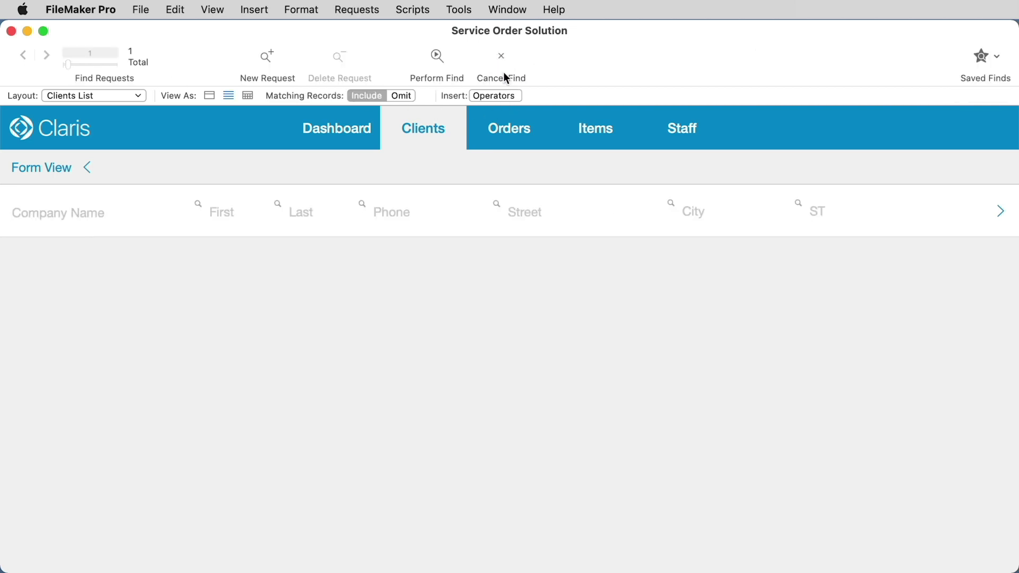
# Remove a stray @ wildcard from Company Name and move to the First field.
pyautogui.click(514, 96)
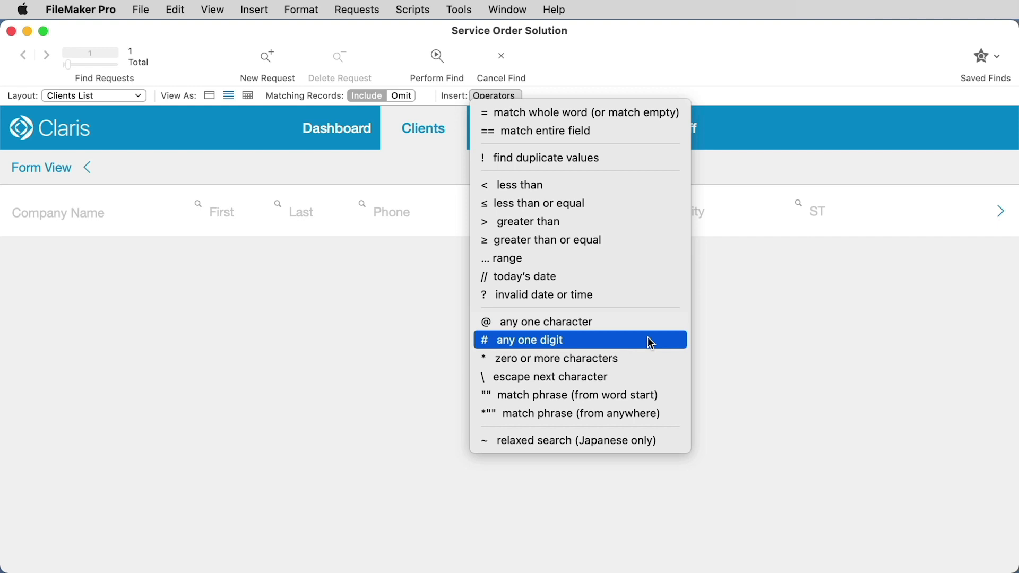
pyautogui.click(618, 320)
pyautogui.press('super+a')
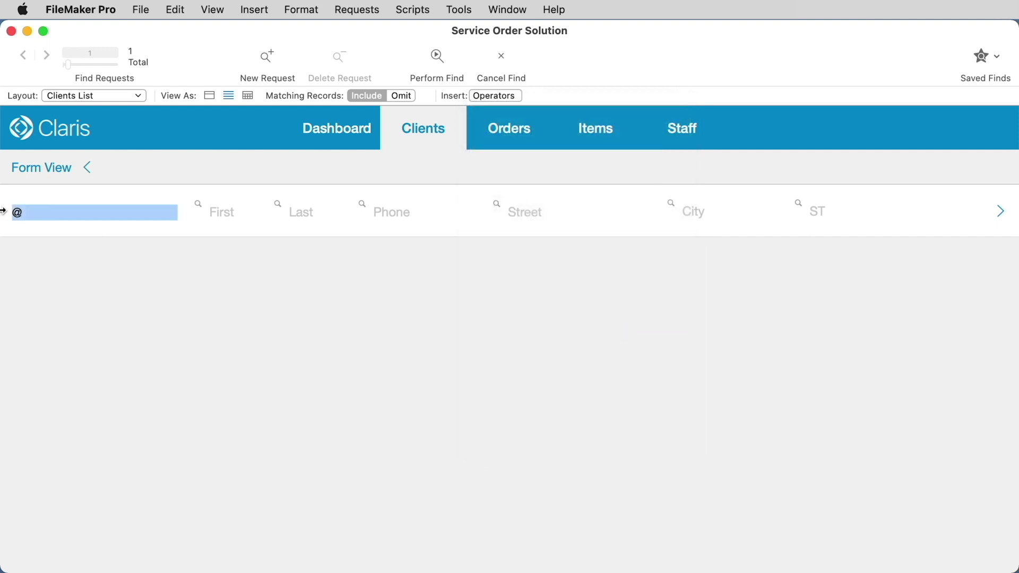
pyautogui.press('BackSpace')
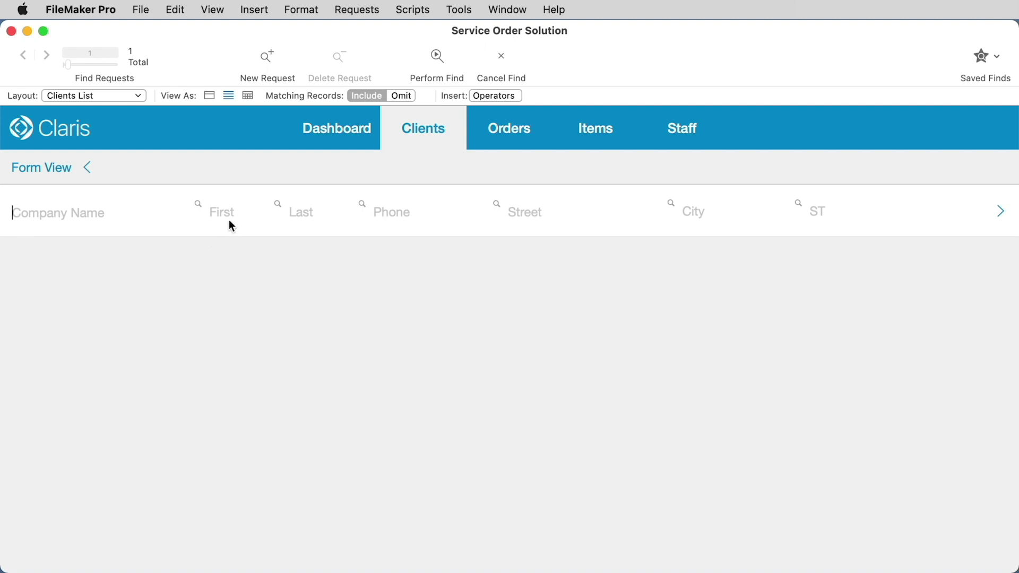
pyautogui.click(221, 210)
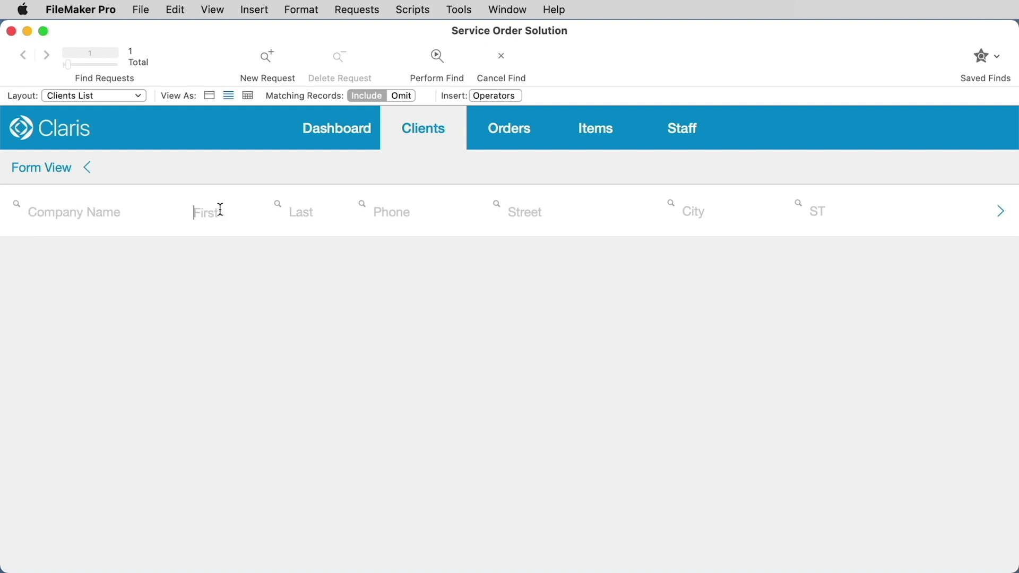
pyautogui.write('Jo')
# Perform a find for First name 'Jo@n' using the any-one-character wildcard, giving 3 records.
pyautogui.click(483, 98)
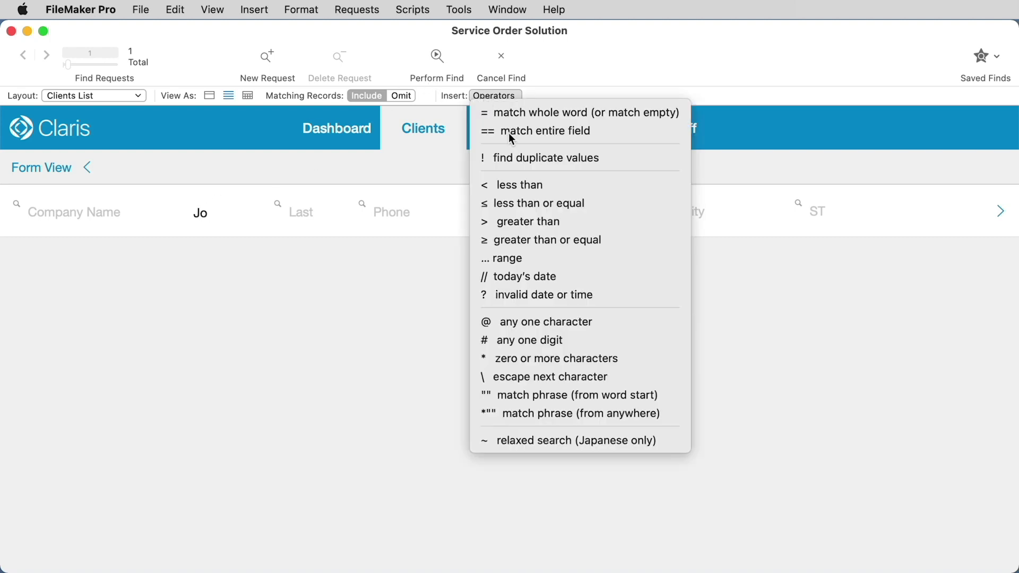
pyautogui.click(584, 322)
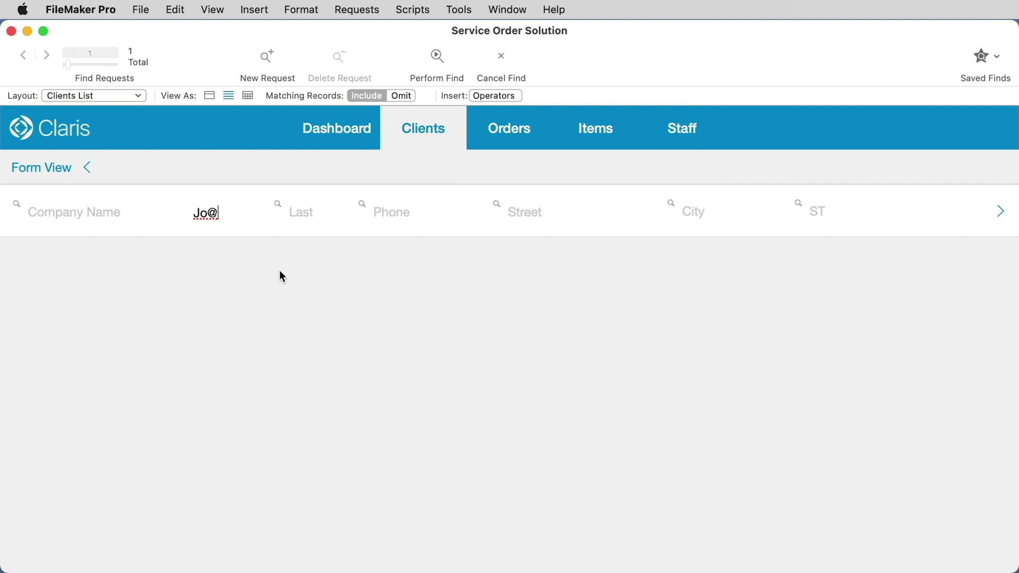
pyautogui.write('n')
pyautogui.click(437, 57)
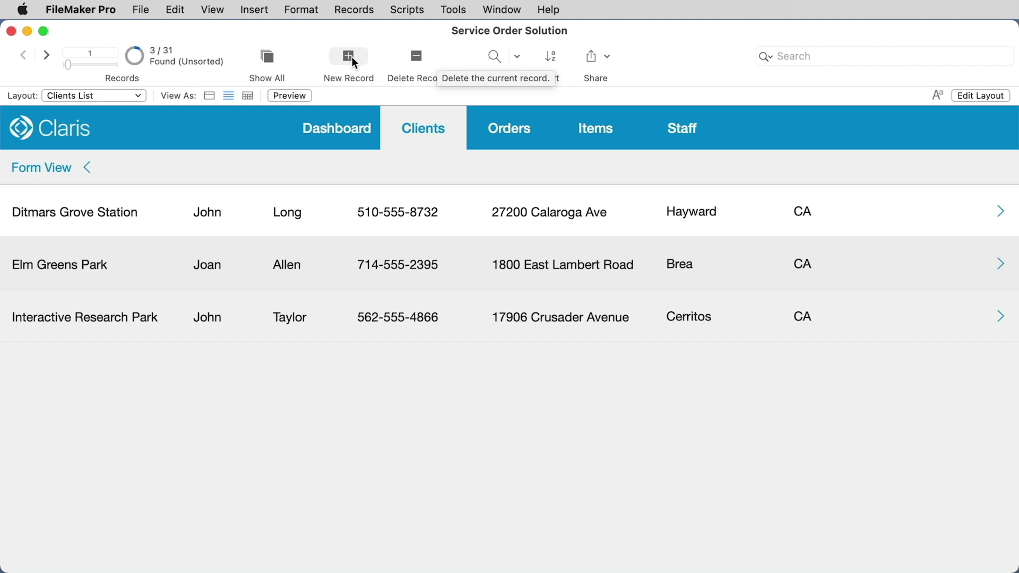
# Find clients with First 'John' and ST 'CA', yielding 2 of 31 records.
pyautogui.click(493, 57)
pyautogui.write('John')
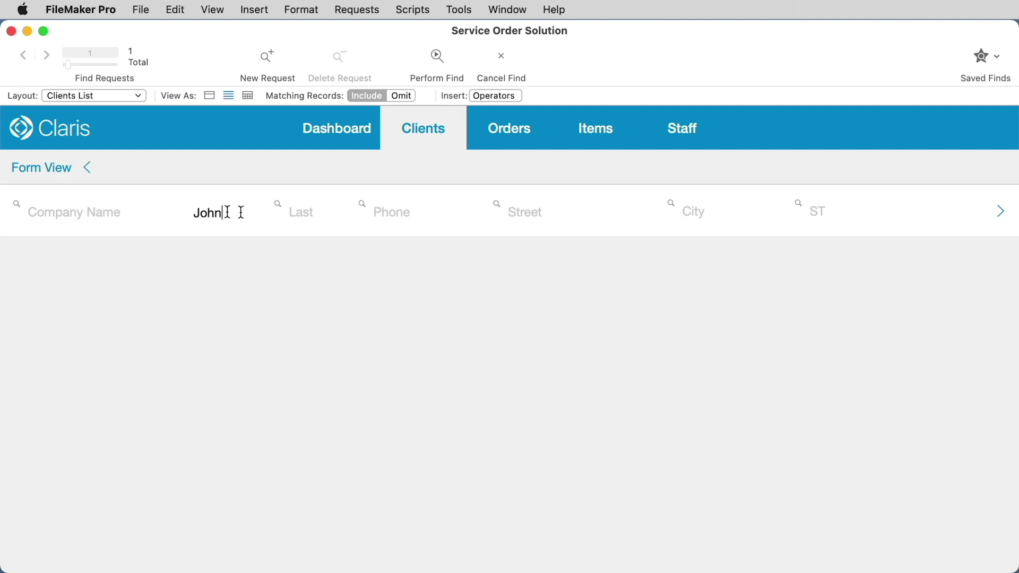
pyautogui.click(813, 212)
pyautogui.click(432, 56)
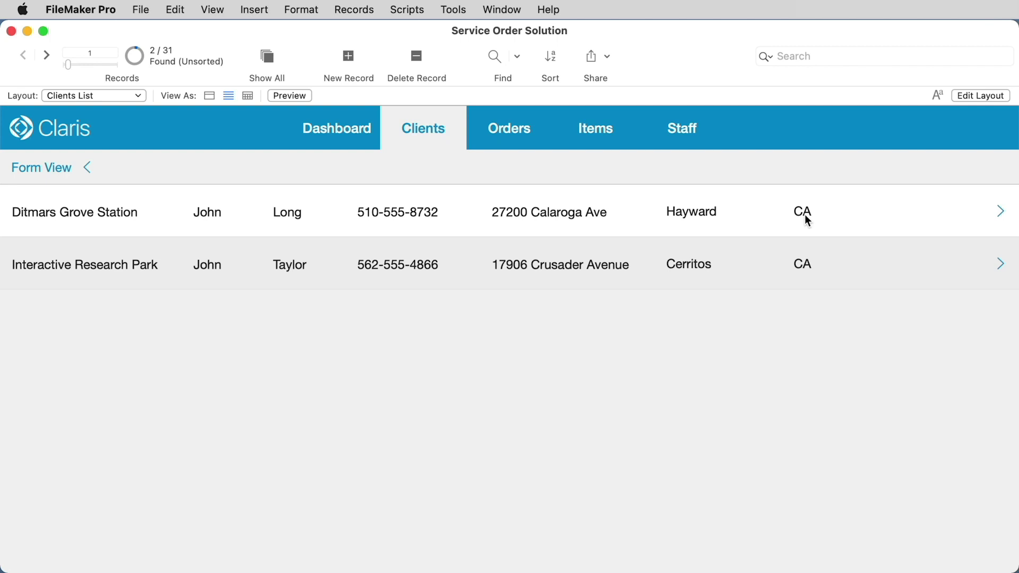
# Run an OR find with two requests, returning 3 of 31 John and Joan clients.
pyautogui.click(494, 57)
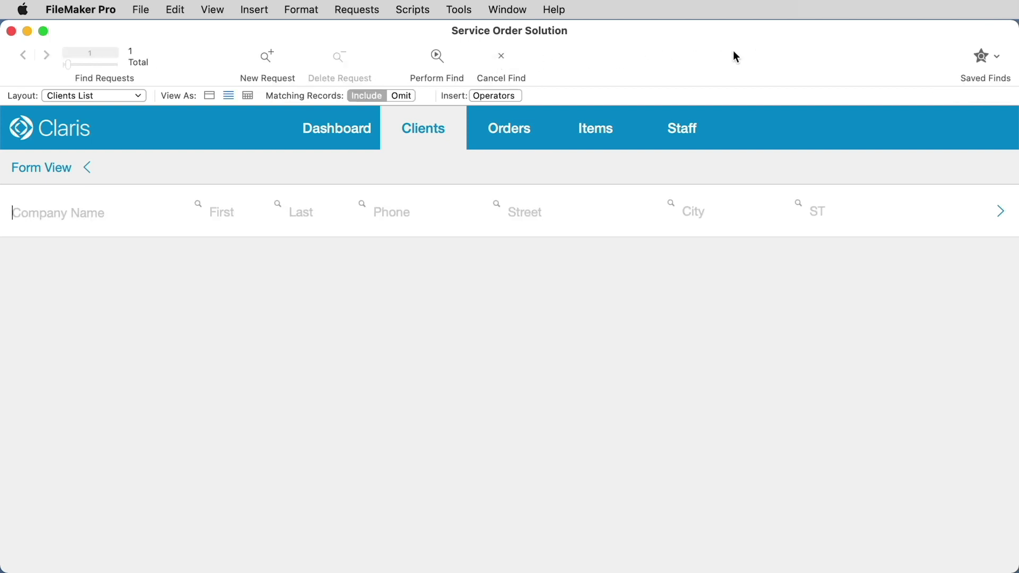
pyautogui.click(223, 214)
pyautogui.write('John')
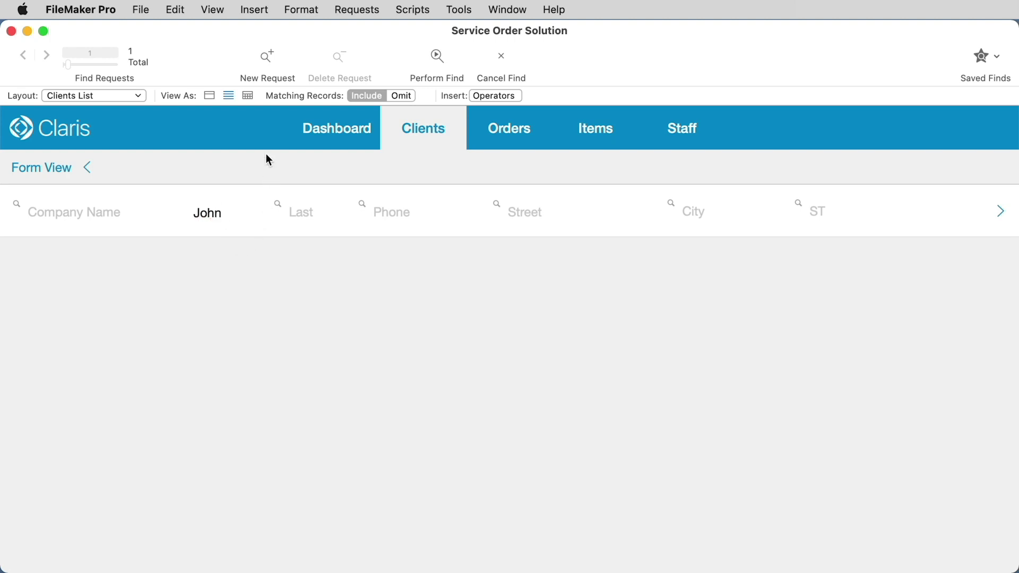
pyautogui.click(265, 57)
pyautogui.write('Joan')
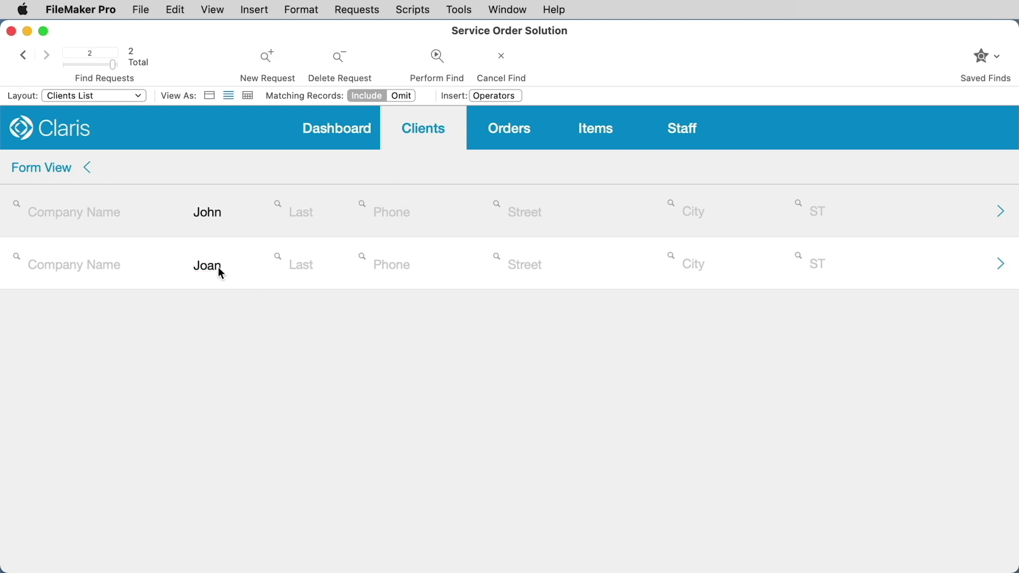
pyautogui.click(432, 56)
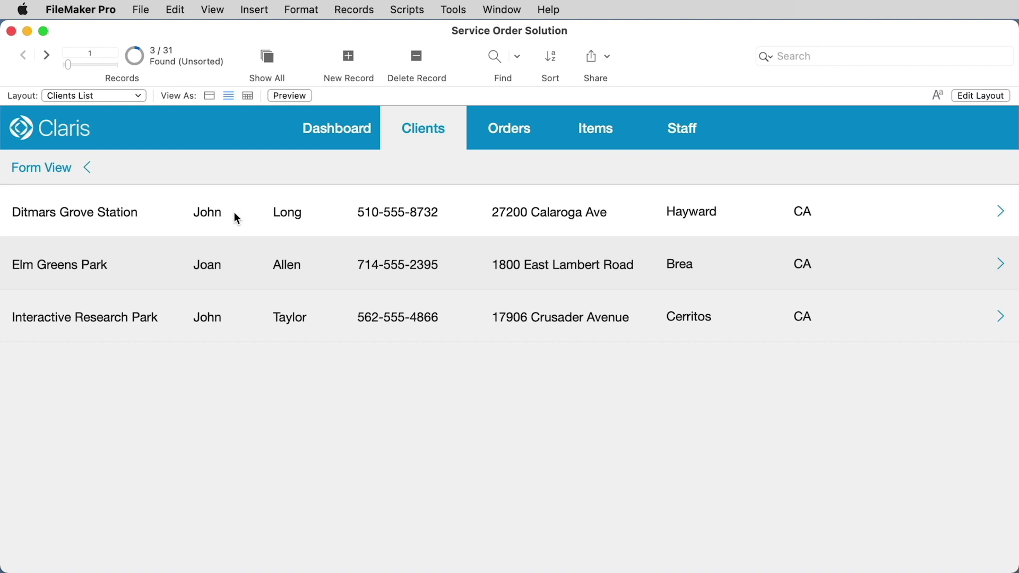
# Briefly focus Joan's First field and leave the record unchanged.
pyautogui.click(235, 266)
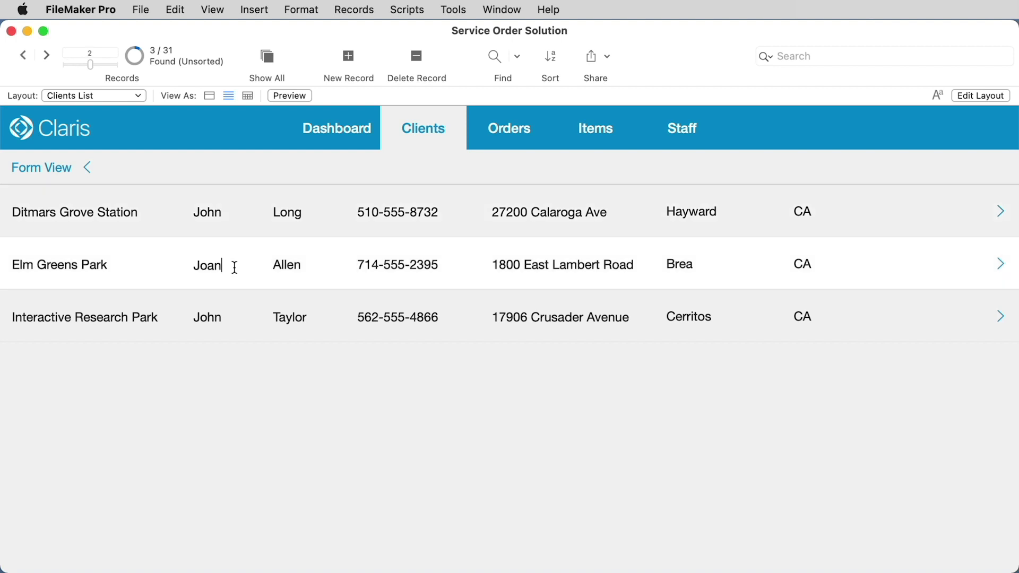
pyautogui.click(259, 384)
# Find the clients whose City is Springfield.
pyautogui.click(494, 58)
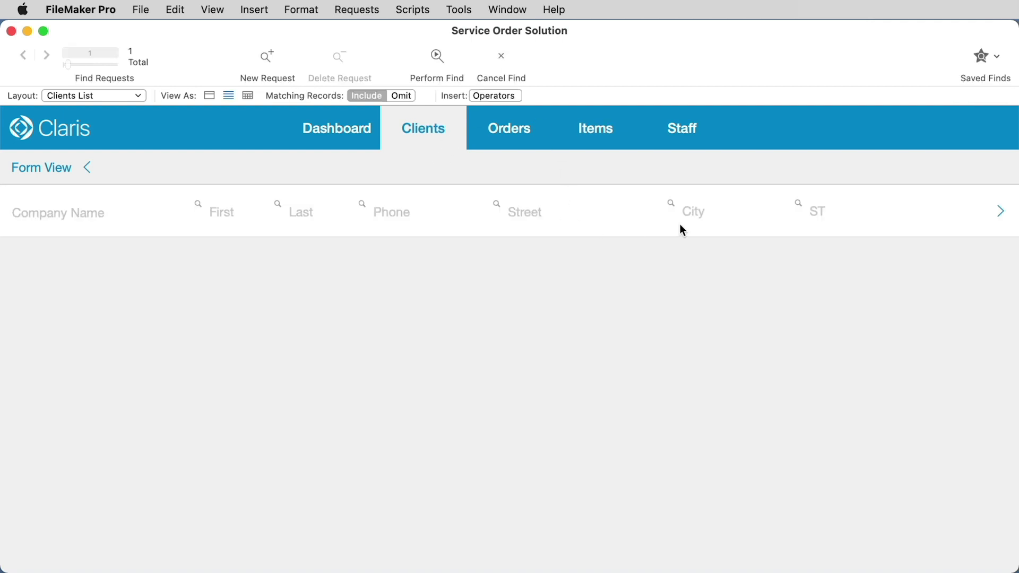
pyautogui.click(698, 216)
pyautogui.write('Springfield')
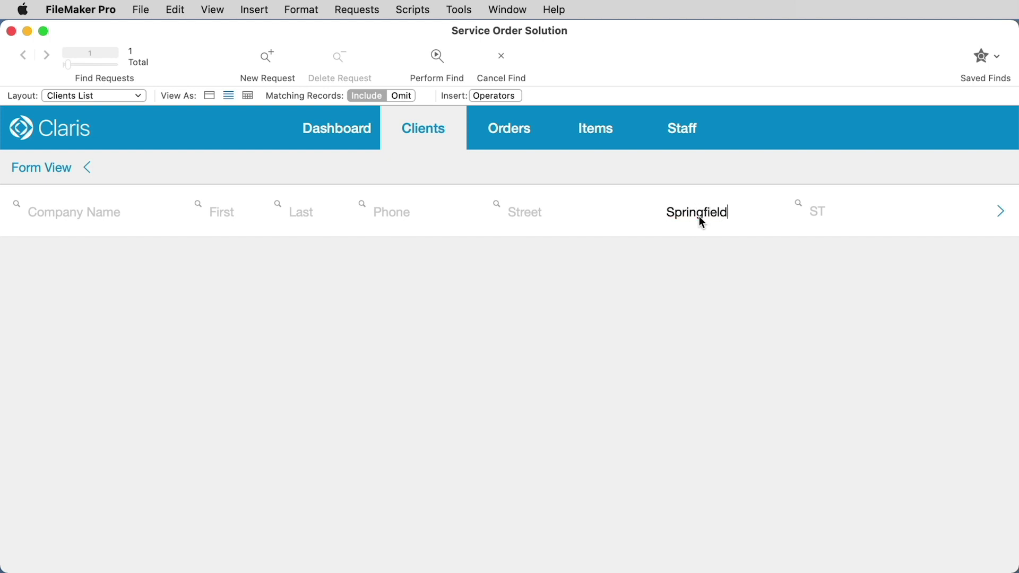
pyautogui.press('Return')
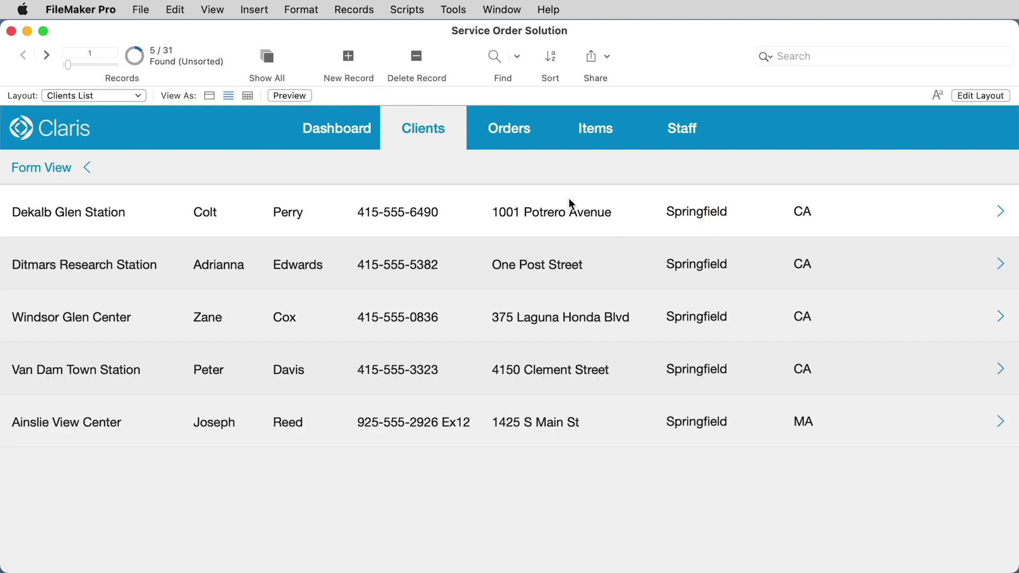
# Constrain the Springfield found set to ST 'CA', leaving 4 of 31 records.
pyautogui.click(492, 57)
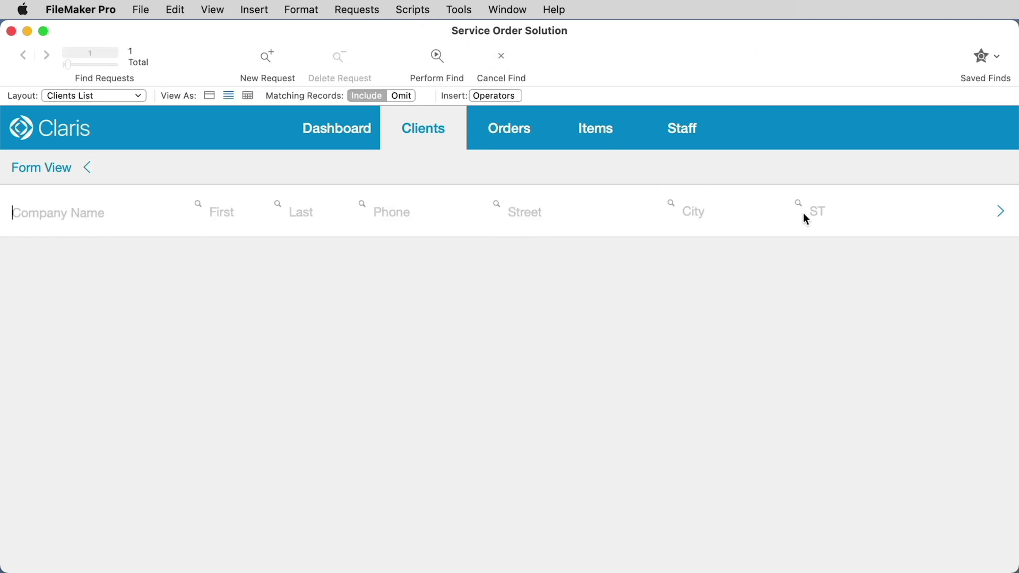
pyautogui.click(825, 214)
pyautogui.write('CA')
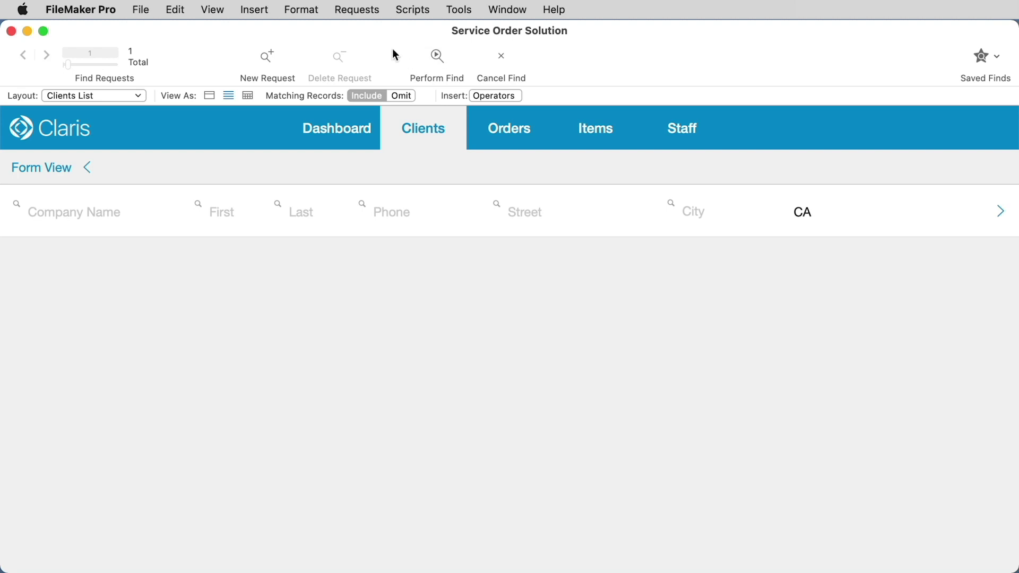
pyautogui.click(357, 11)
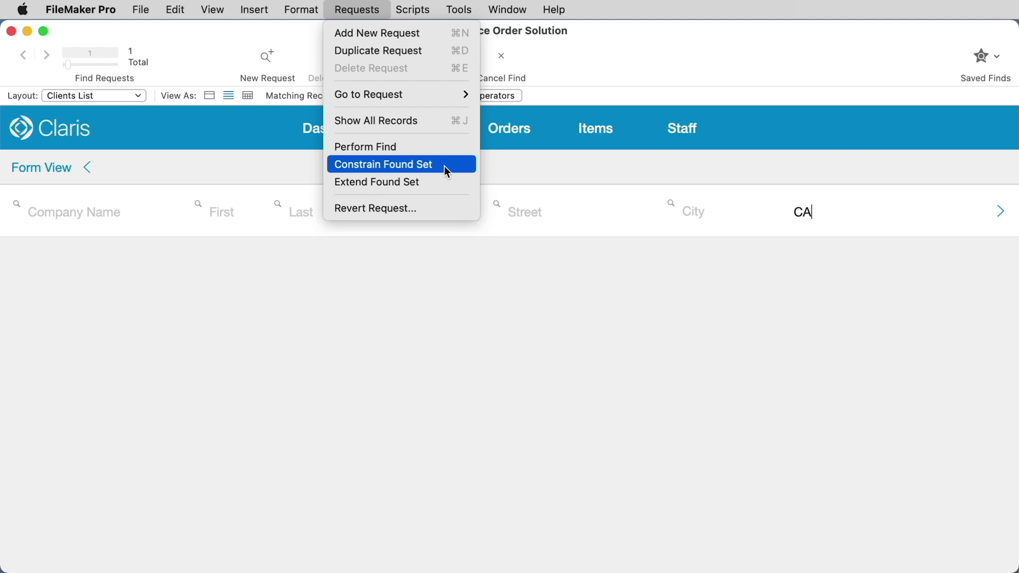
pyautogui.click(444, 166)
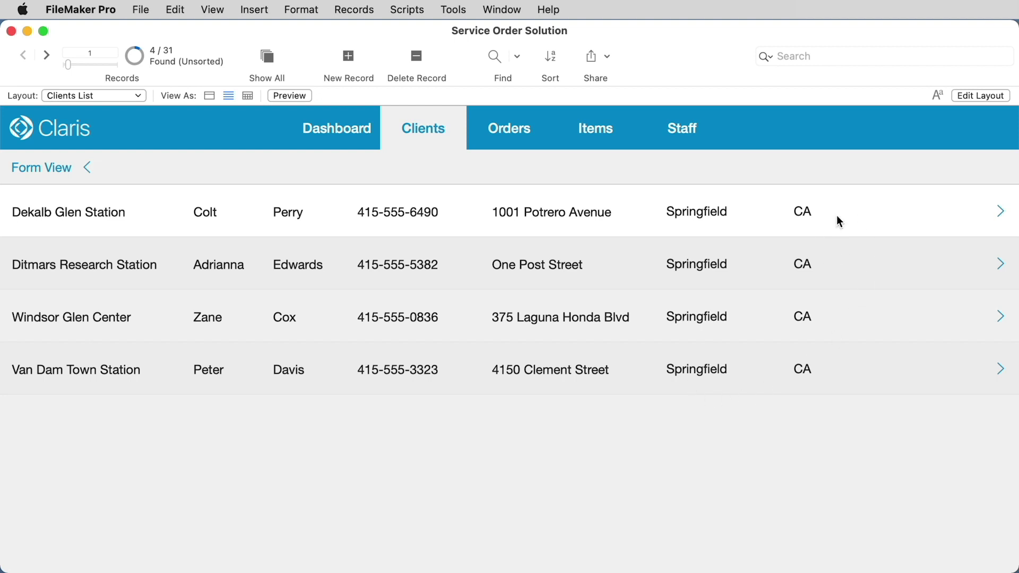
# Find City Springfield with a second Omit request for ST 'MA', yielding 4 of 31 records.
pyautogui.click(494, 56)
pyautogui.click(703, 212)
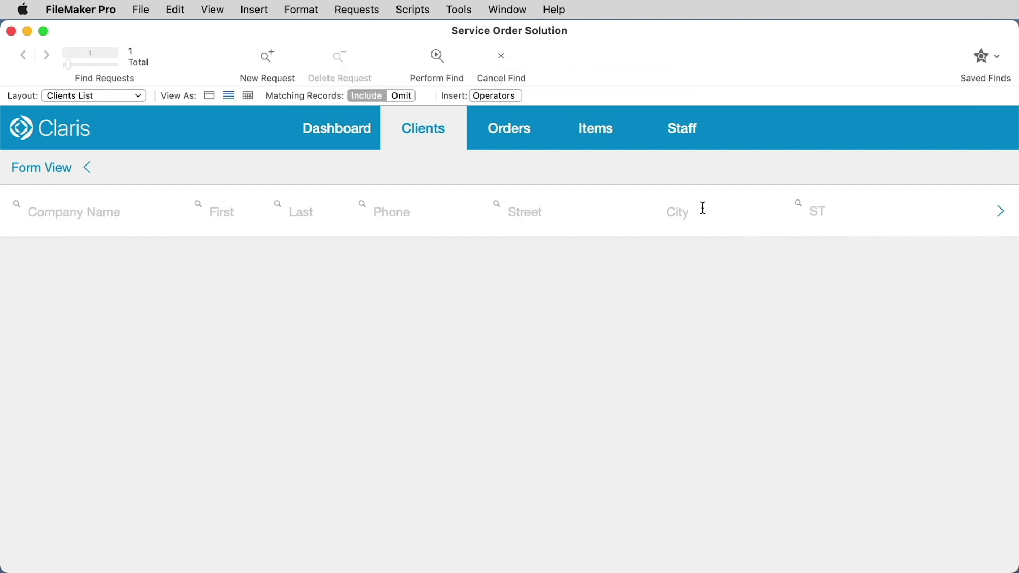
pyautogui.write('Springfie')
pyautogui.write('ld')
pyautogui.click(263, 56)
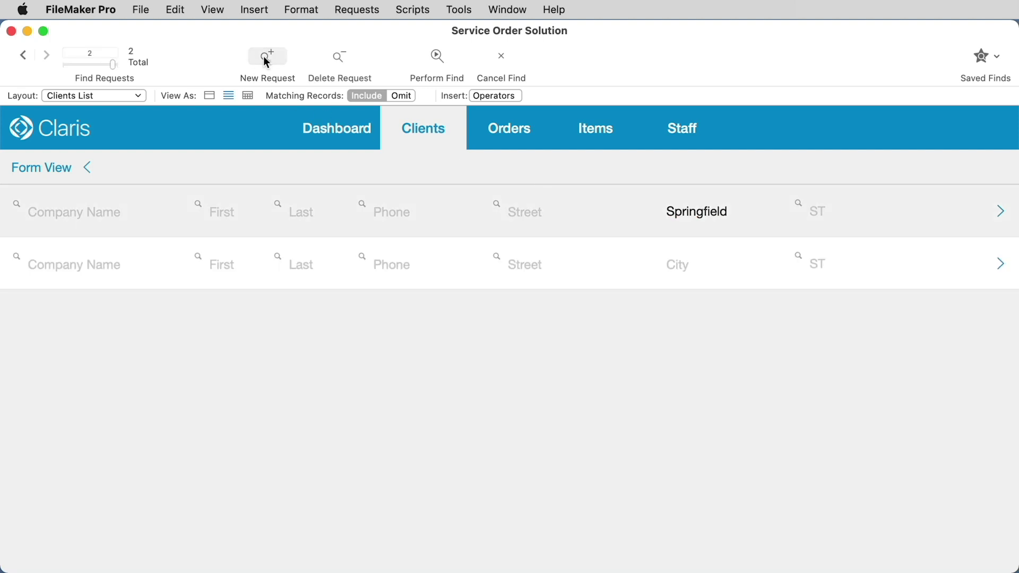
pyautogui.click(406, 98)
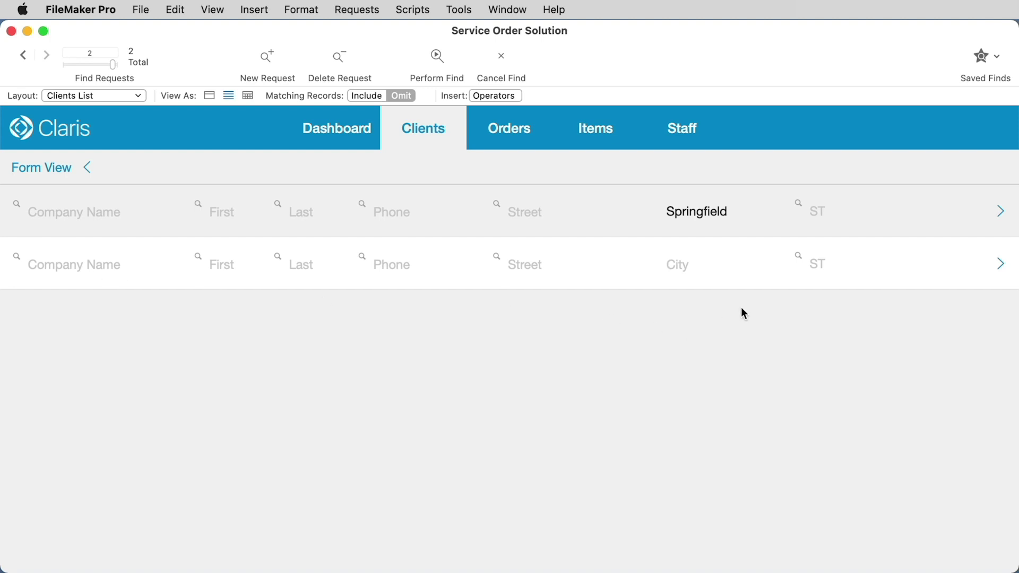
pyautogui.click(827, 262)
pyautogui.write('MA')
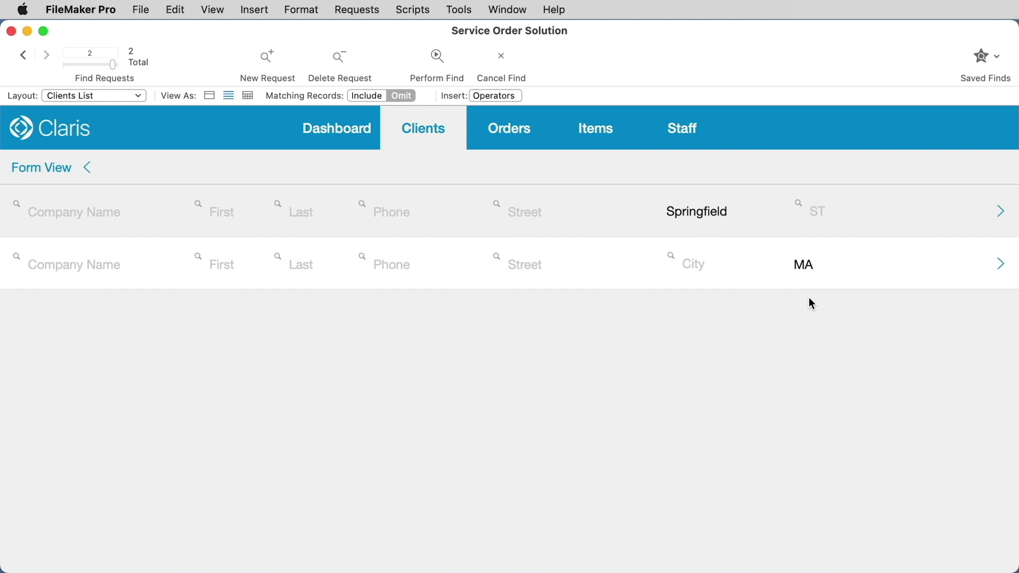
pyautogui.click(435, 54)
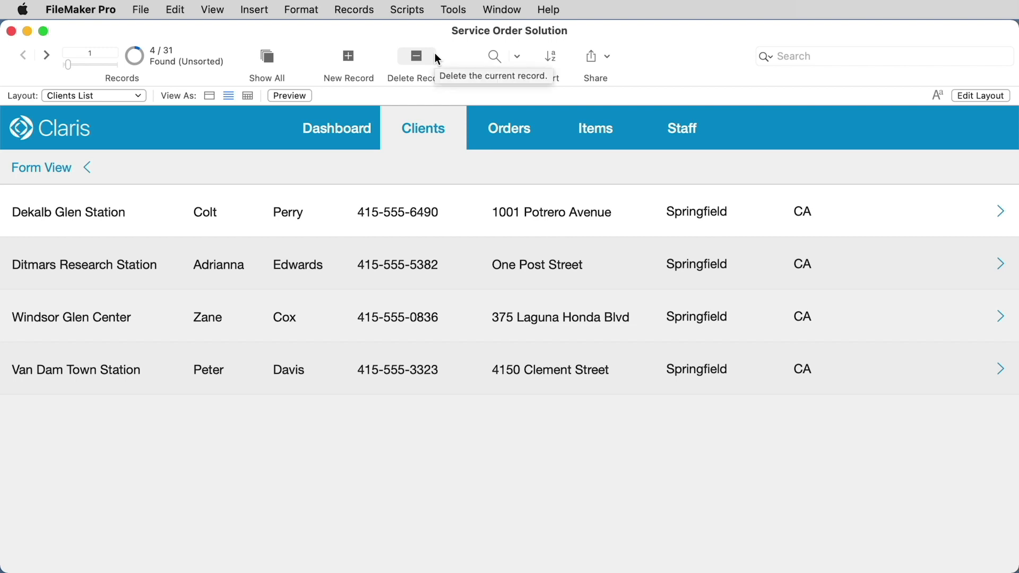
# Rerun the recent 'Jo@n' find, then the recent 'Springfield; OMIT MA' find, returning 4 records.
pyautogui.click(516, 57)
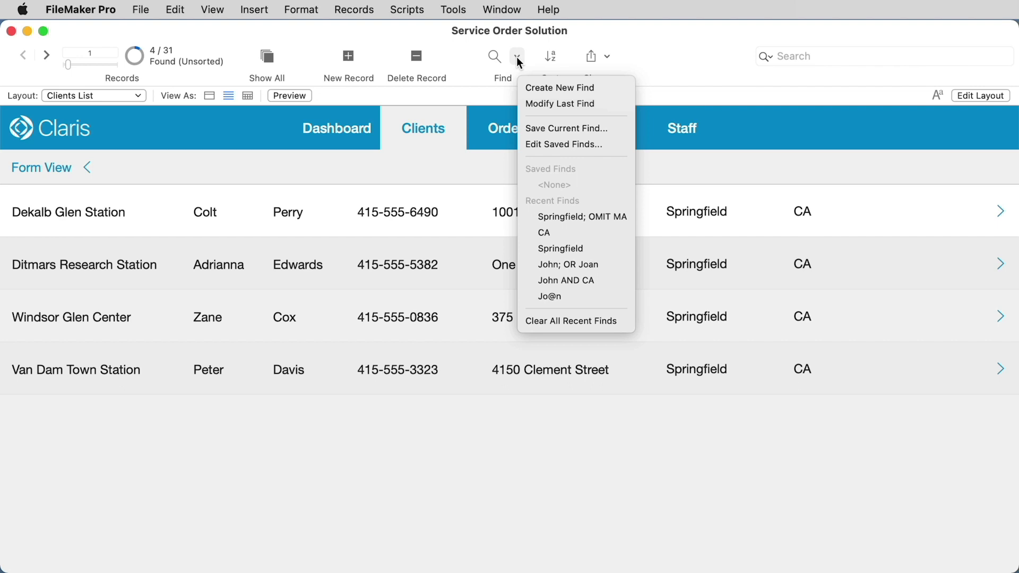
pyautogui.click(614, 302)
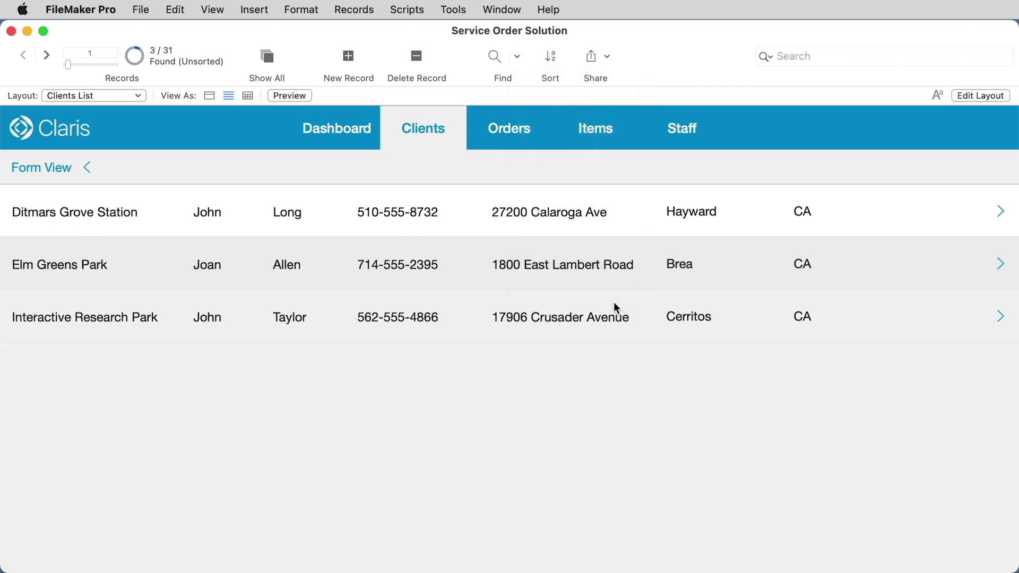
pyautogui.click(519, 57)
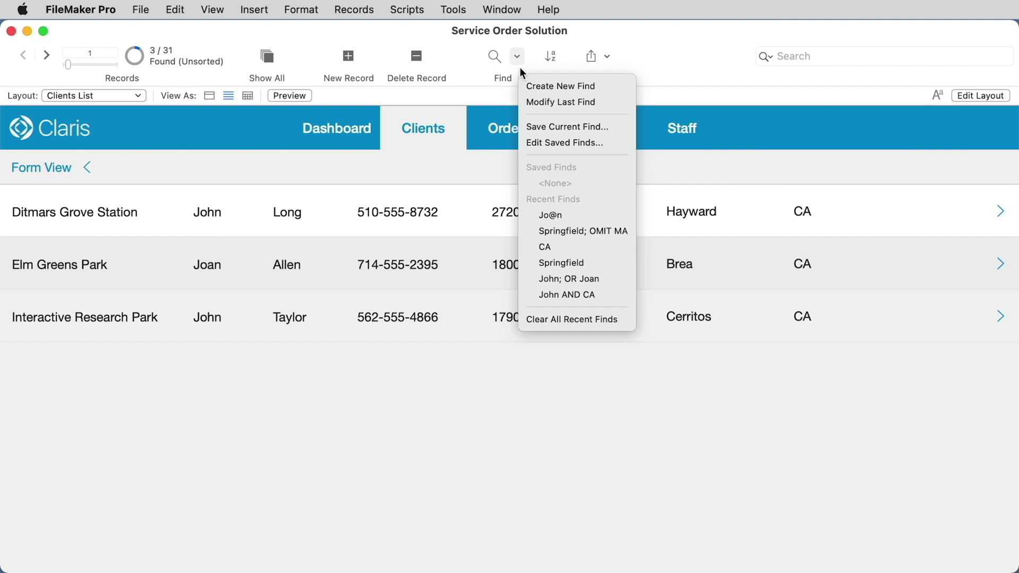
pyautogui.click(617, 231)
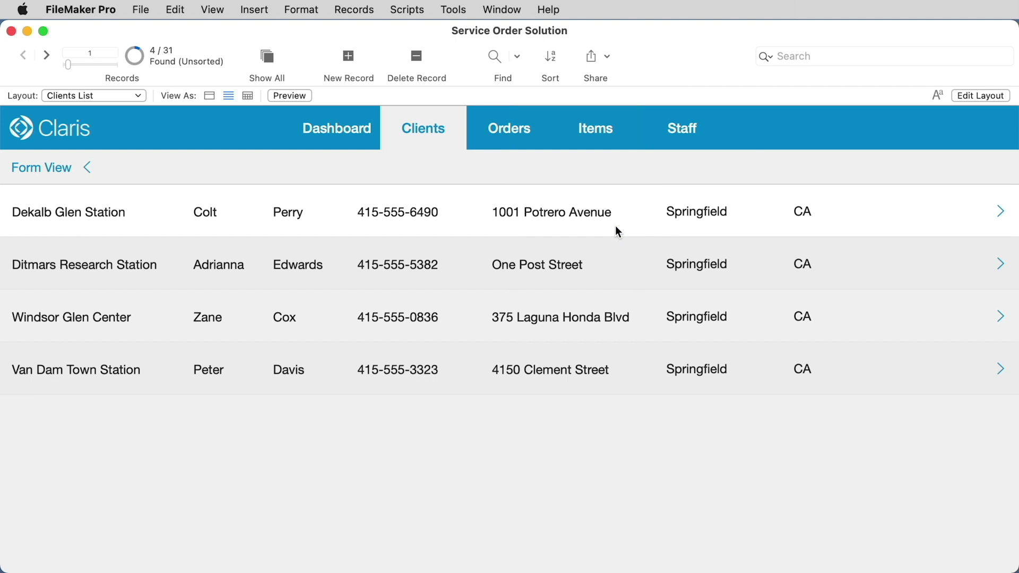
# Save the current find as 'Springfield; OMIT MA' after reviewing its Advanced criteria.
pyautogui.click(516, 57)
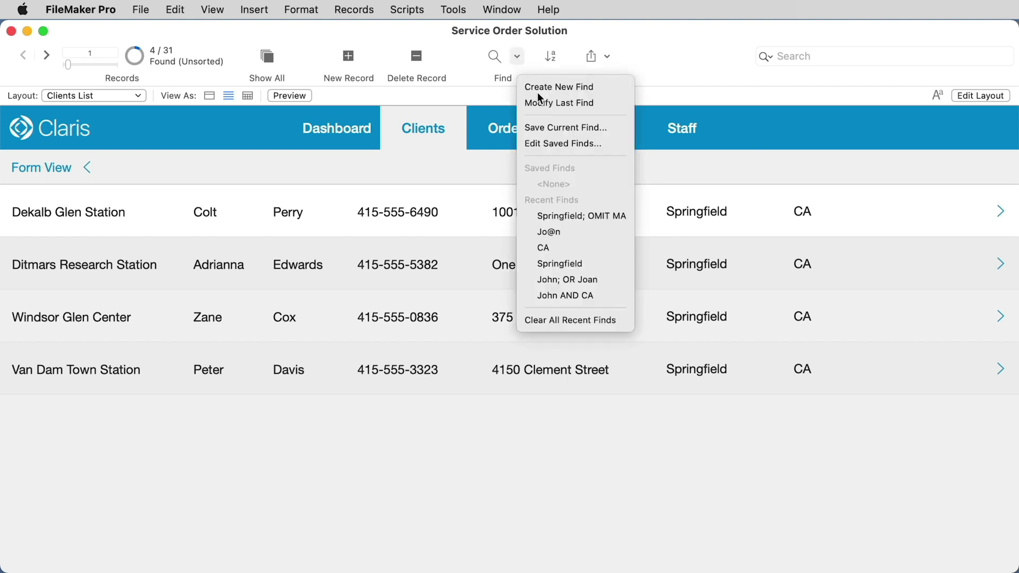
pyautogui.click(584, 129)
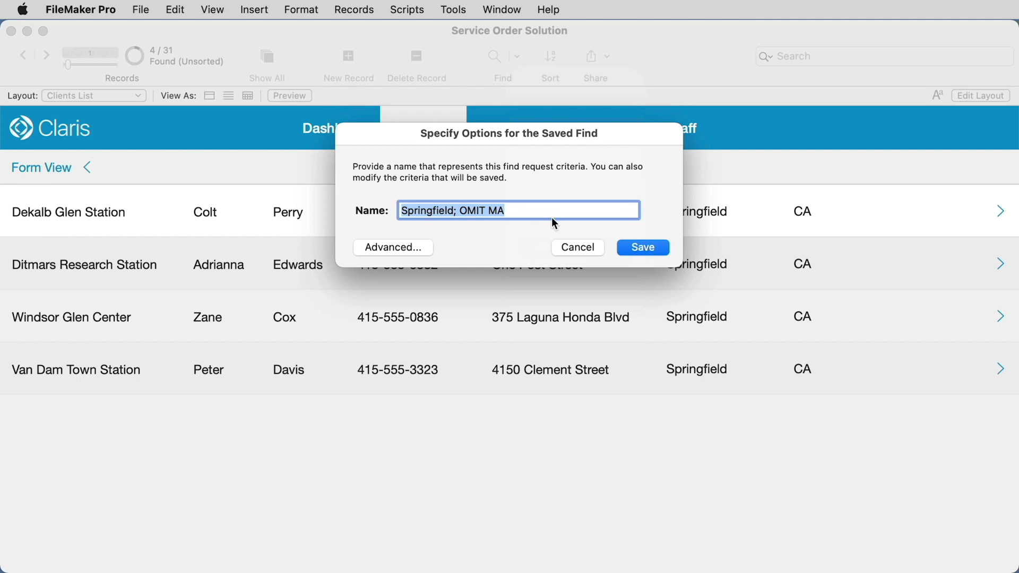
pyautogui.click(400, 248)
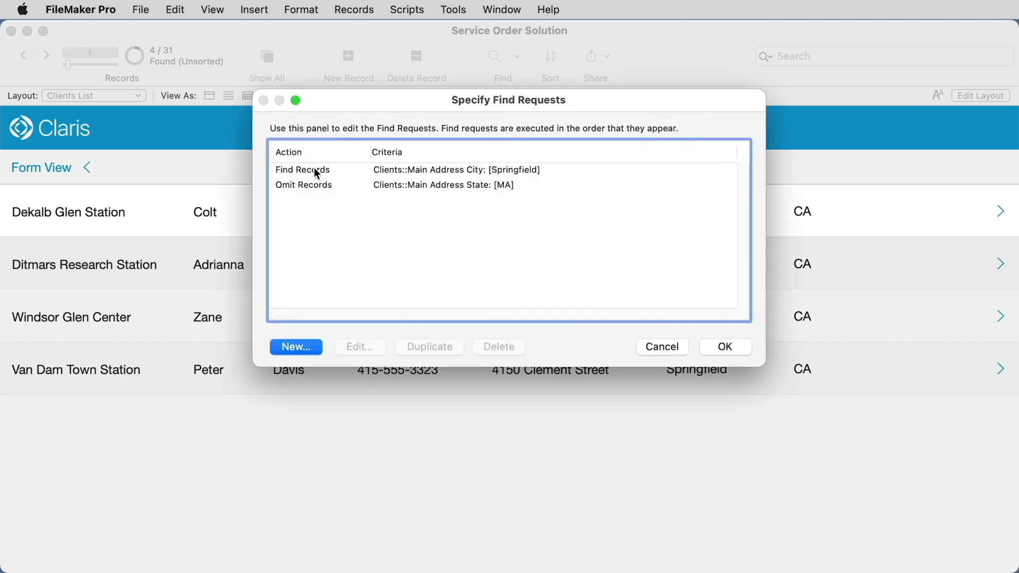
pyautogui.click(314, 169)
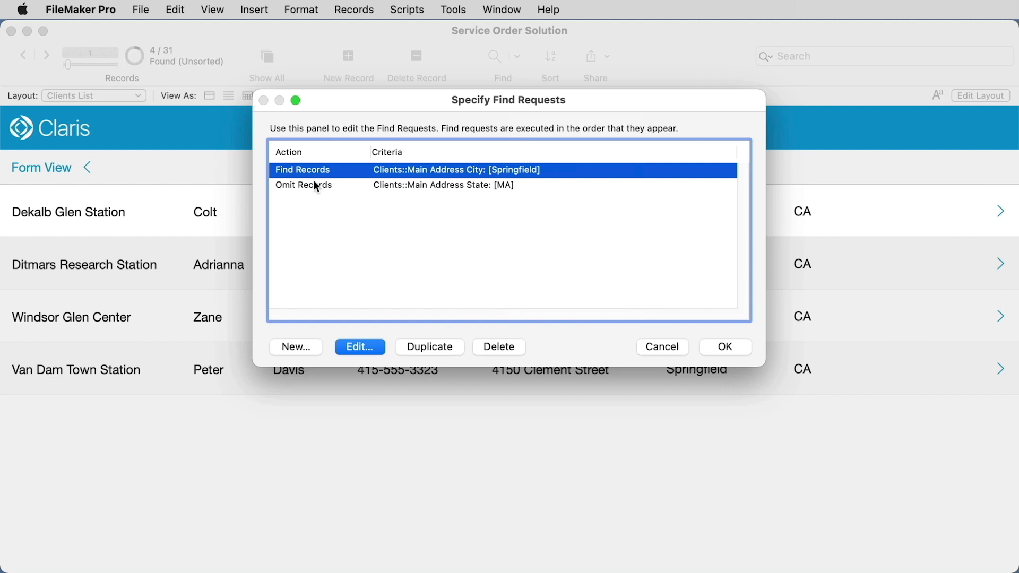
pyautogui.click(730, 348)
pyautogui.click(647, 249)
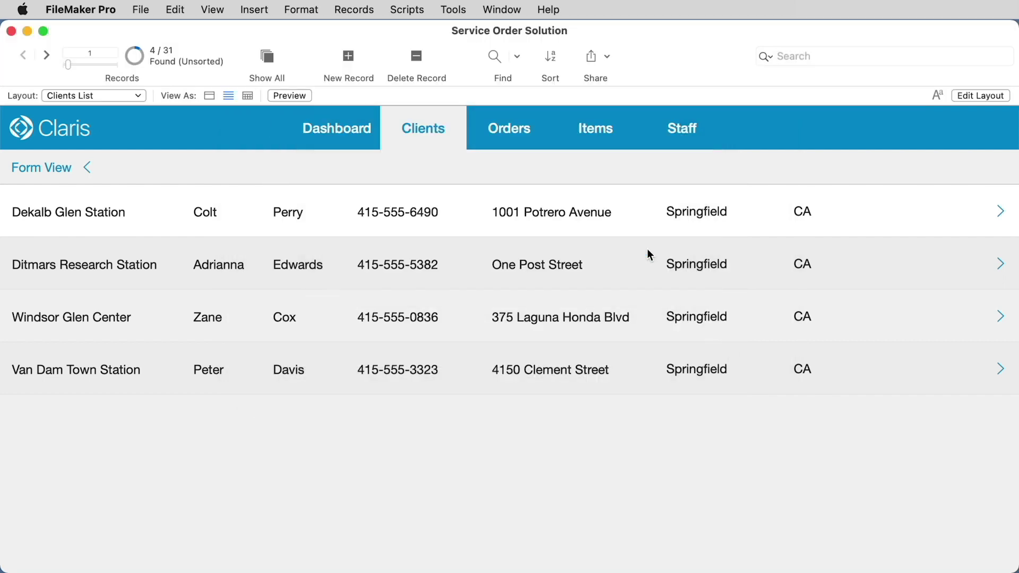
# Verify 'Springfield; OMIT MA' appears under Saved Finds without running it.
pyautogui.click(517, 56)
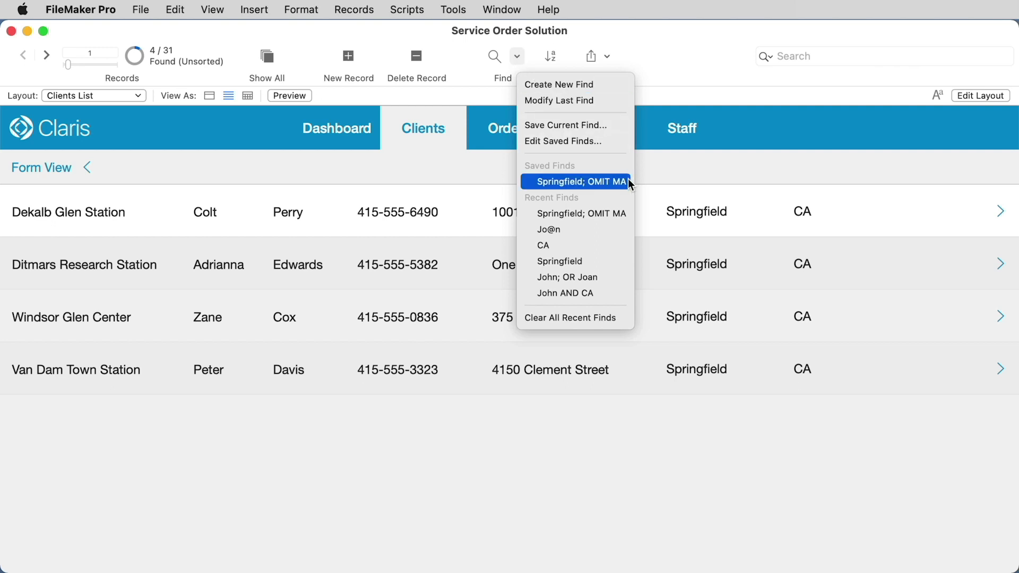
pyautogui.click(697, 72)
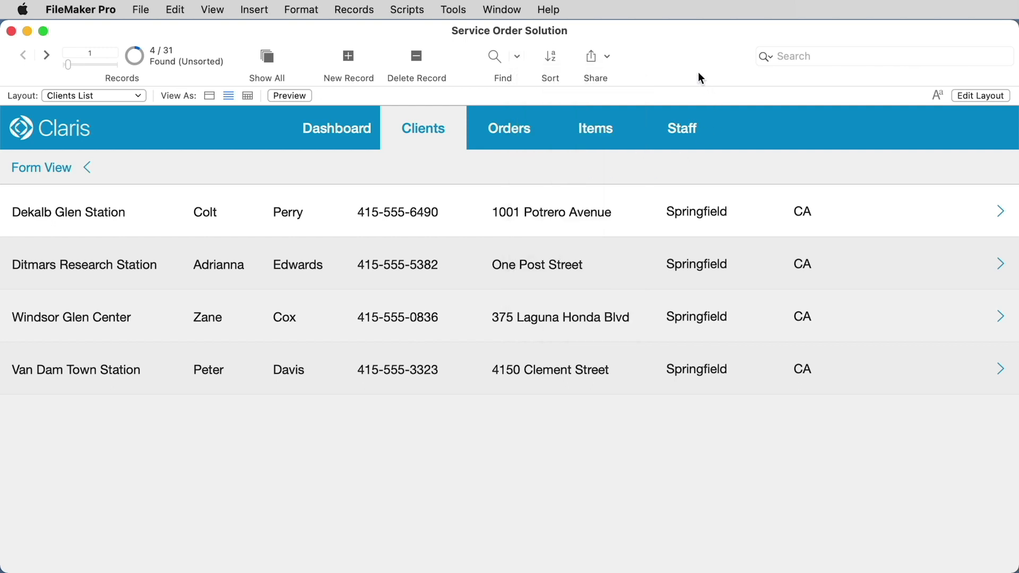